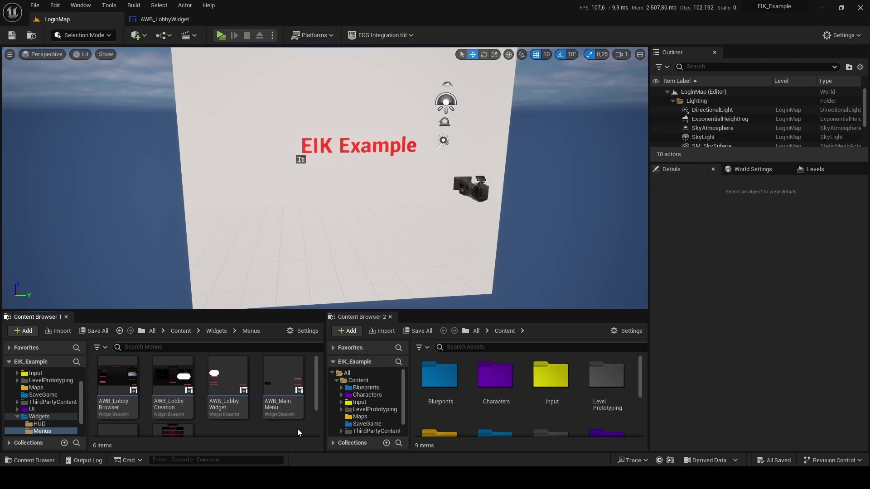
- Compile AWB_LobbyWidget to reveal the removed Voice Chat pin error on Update EIK Session
click(165, 19)
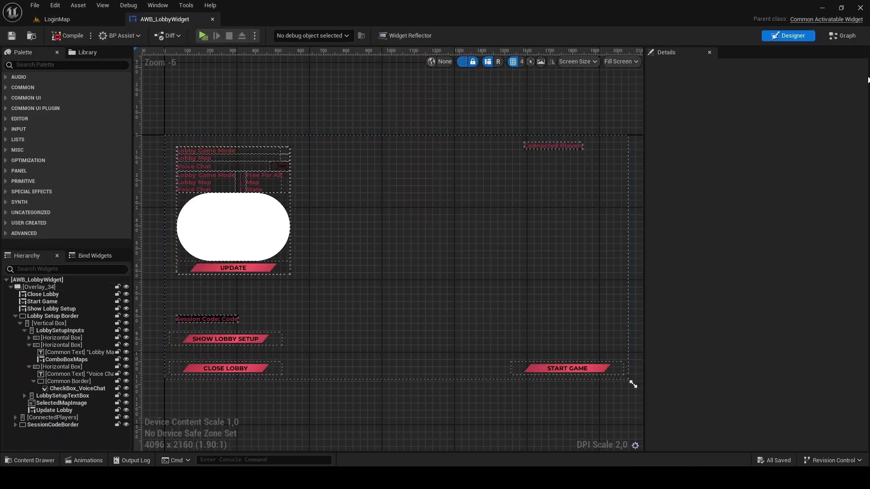
click(73, 35)
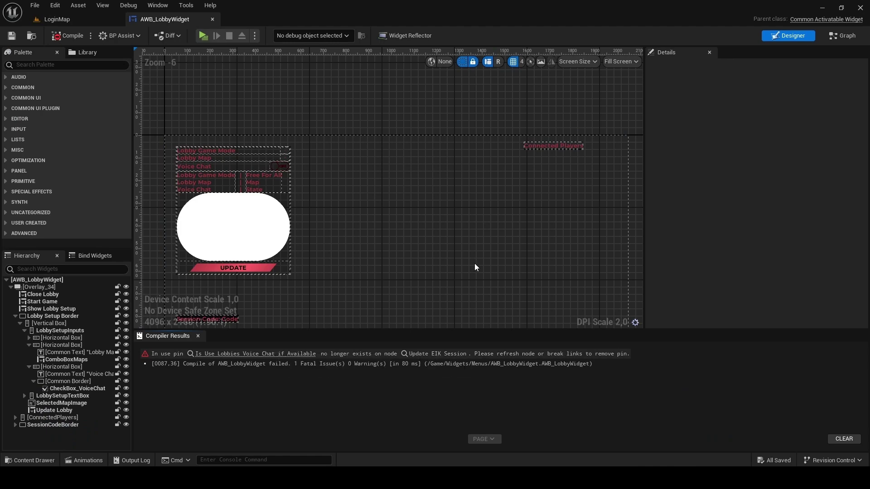
- Remove the orphaned Voice Chat pin and delete the Check Box Voice Chat and Is Checked nodes
click(435, 353)
right_drag(656, 319, 487, 289)
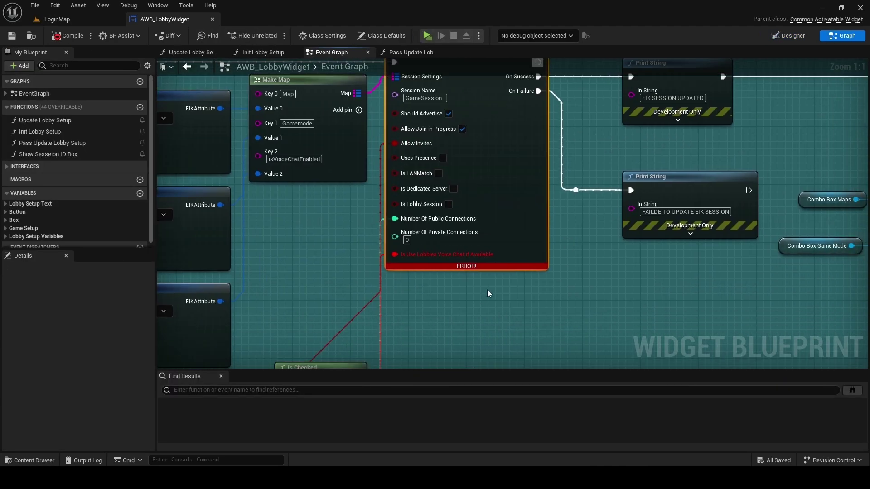
scroll(470, 266, down, 2)
scroll(459, 245, up, 2)
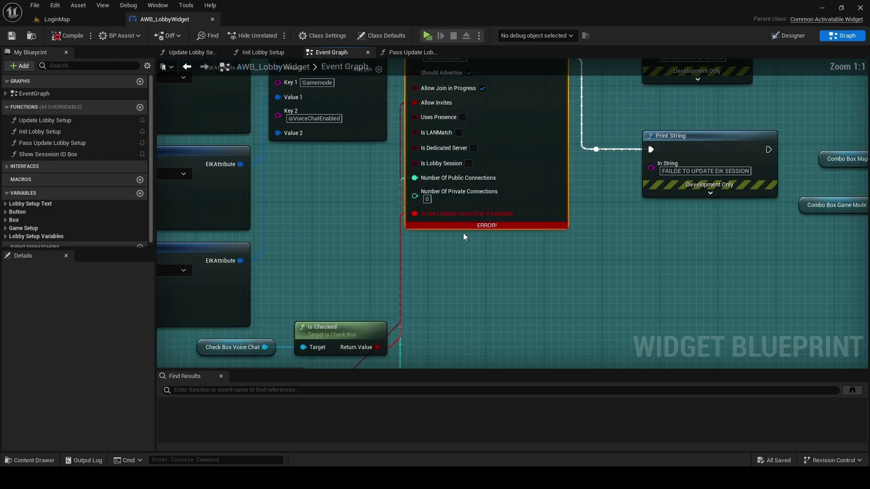
alt+click(484, 215)
right_drag(491, 217, 509, 230)
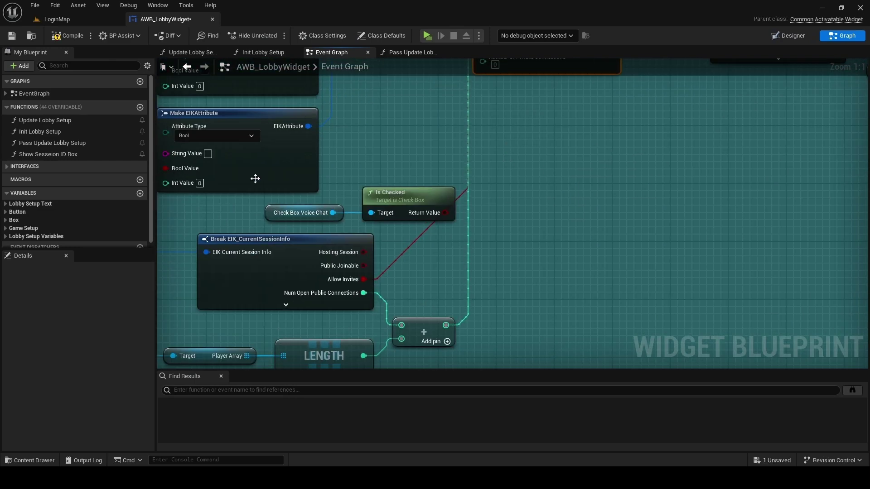
drag(254, 201, 475, 232)
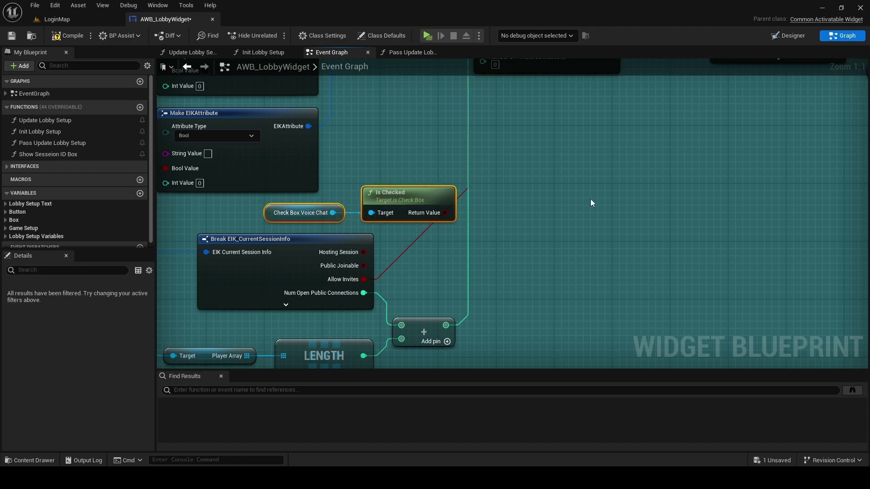
key(Delete)
- Enable Is Lobby Session on the Update EIK Session node and check its GameSession name
right_drag(524, 118, 319, 221)
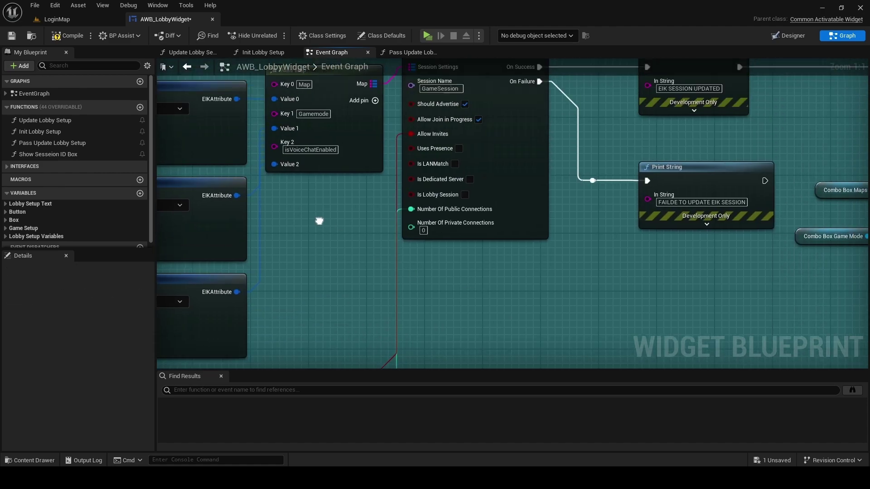
right_drag(372, 203, 339, 211)
scroll(339, 211, down, 1)
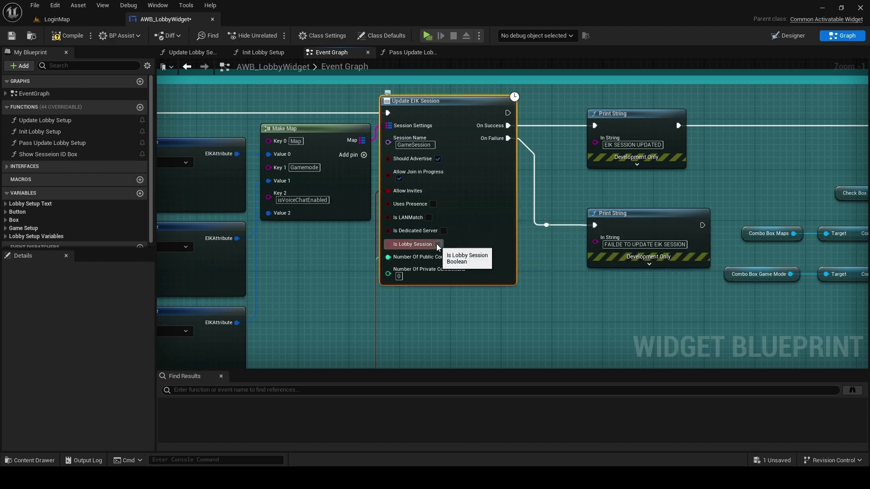
click(438, 244)
click(335, 263)
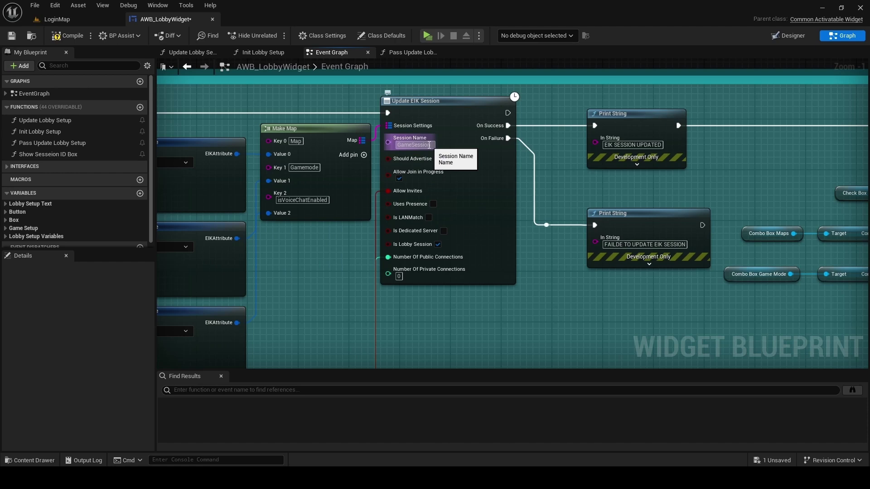
click(432, 145)
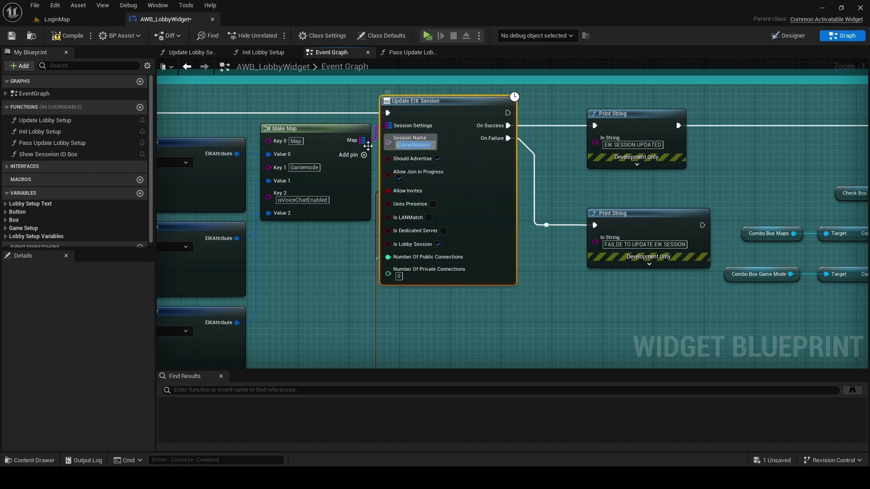
click(613, 305)
text(Session Name)
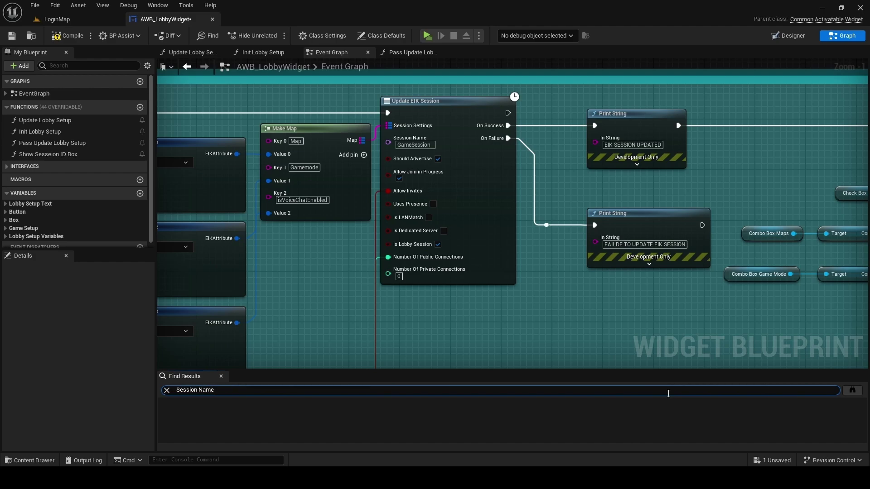
- Search 'Session Name' and review its Destroy, Update and Get Current Session Info uses
key(Return)
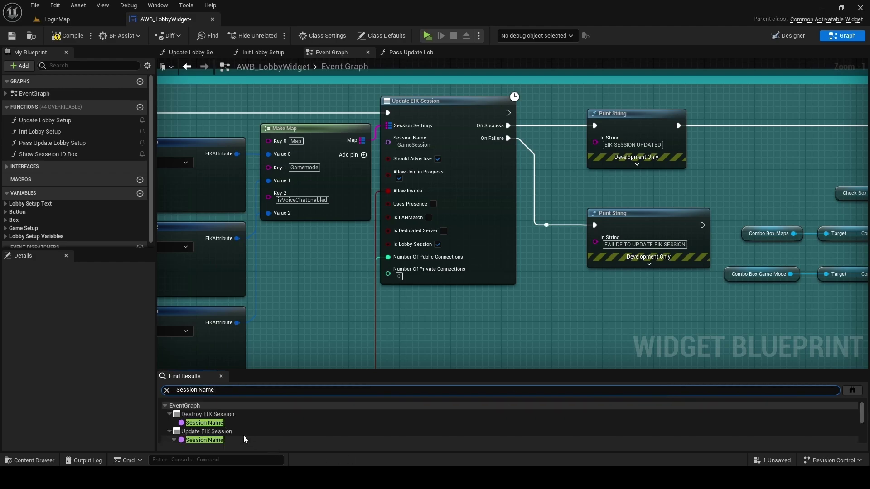
double_click(227, 423)
scroll(442, 238, up, 1)
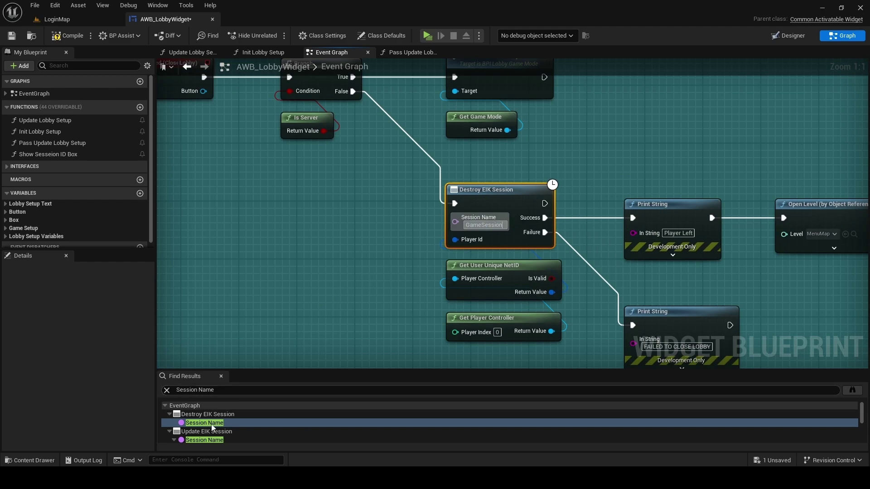
double_click(204, 439)
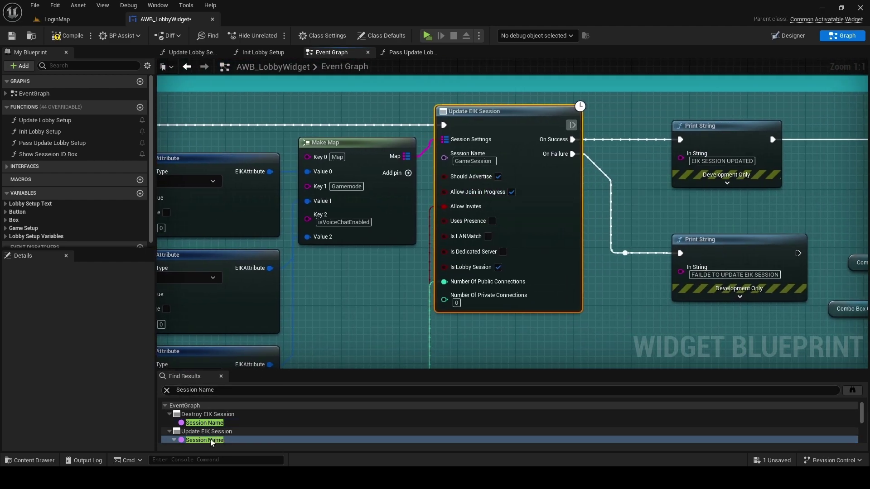
scroll(212, 442, down, 2)
double_click(217, 440)
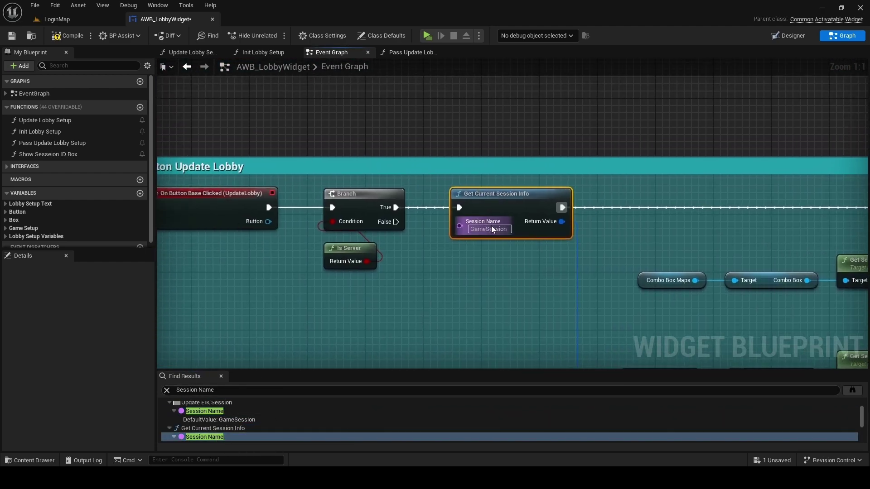
scroll(298, 342, down, 4)
scroll(247, 410, down, 2)
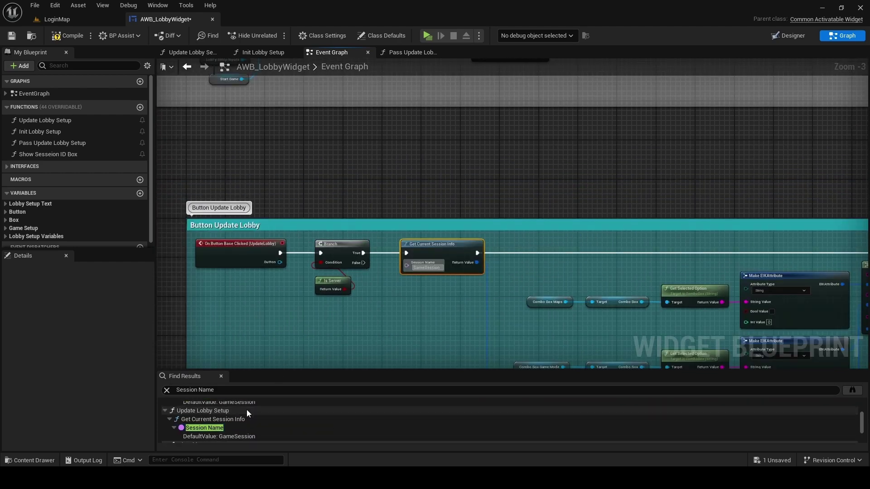
- Review the Session Name uses in Update Lobby Setup, Init Lobby Setup and Show Sesseion ID Box
double_click(204, 428)
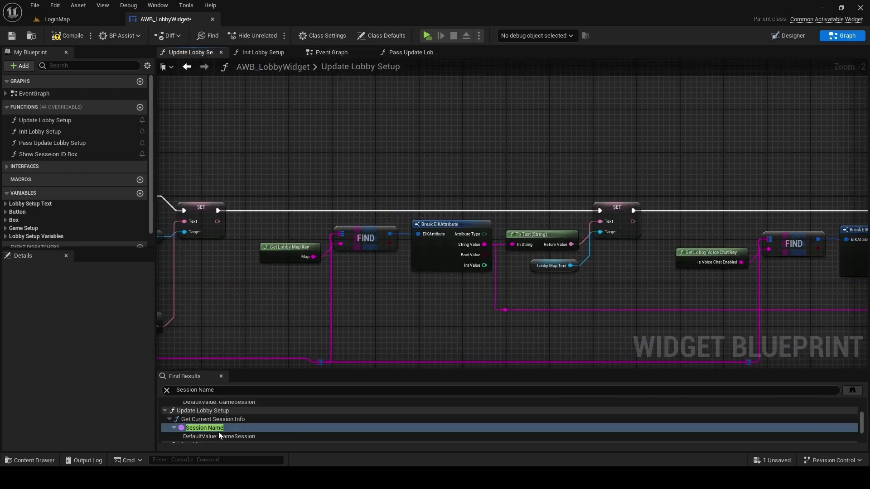
scroll(211, 435, up, 1)
click(205, 434)
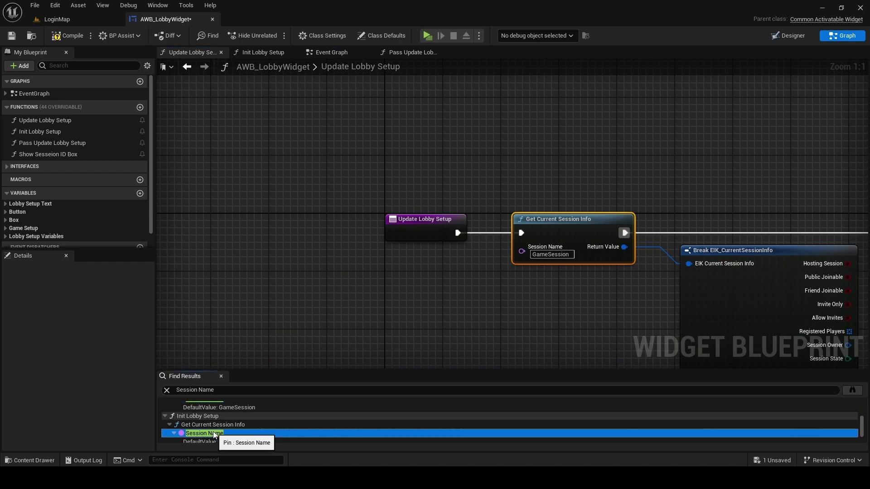
double_click(214, 435)
scroll(229, 435, down, 1)
click(229, 431)
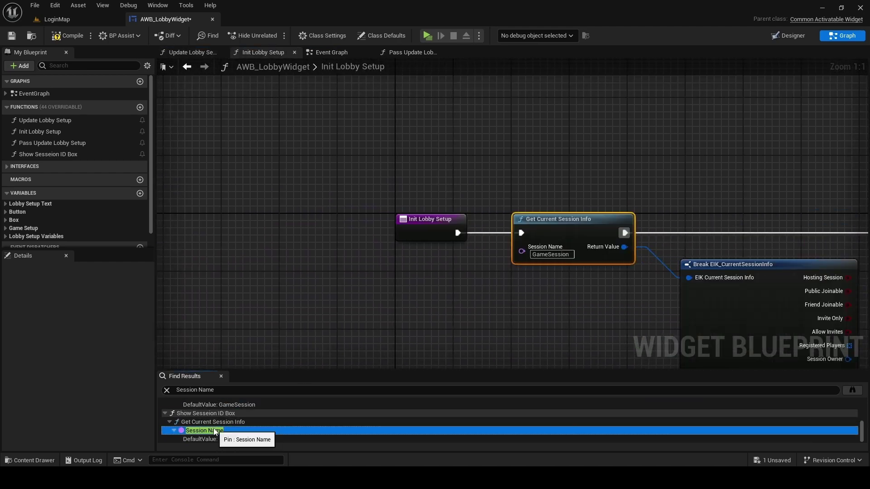
double_click(218, 431)
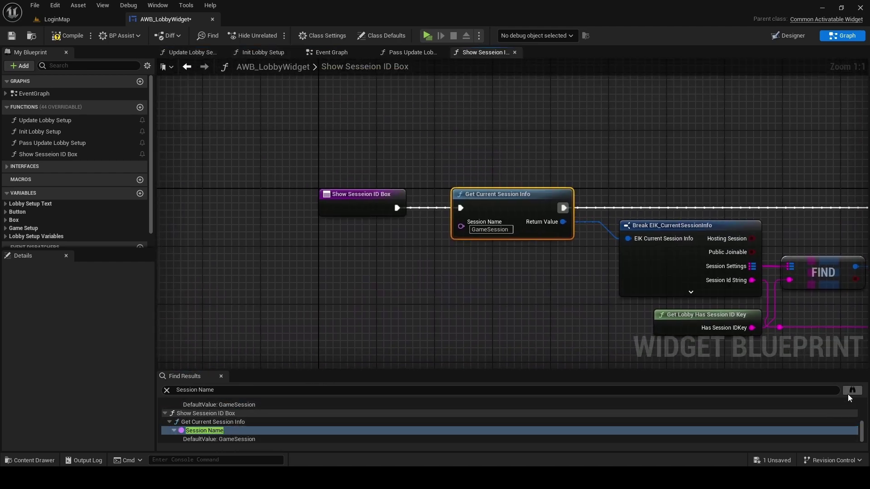
- Search all blueprints and set BP_MenuController's Destroy EIK Session name to GameSession
click(850, 390)
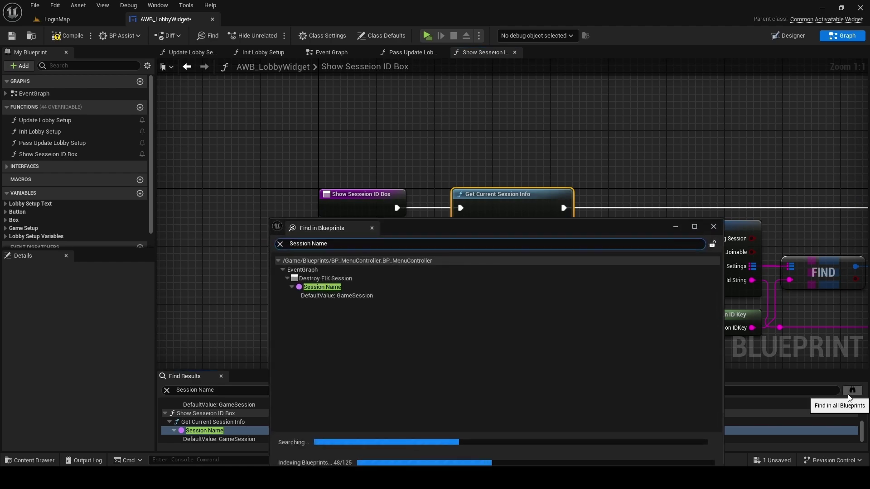
click(321, 287)
double_click(319, 288)
click(262, 19)
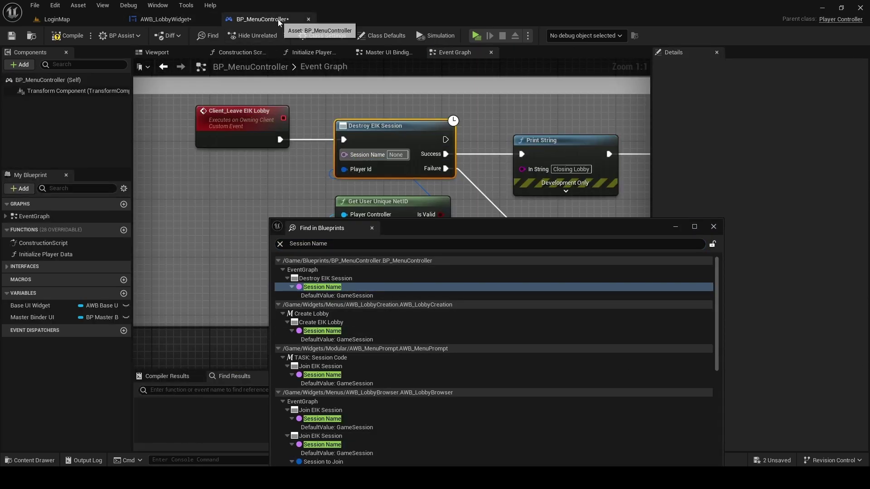
click(398, 155)
text(GameSessi)
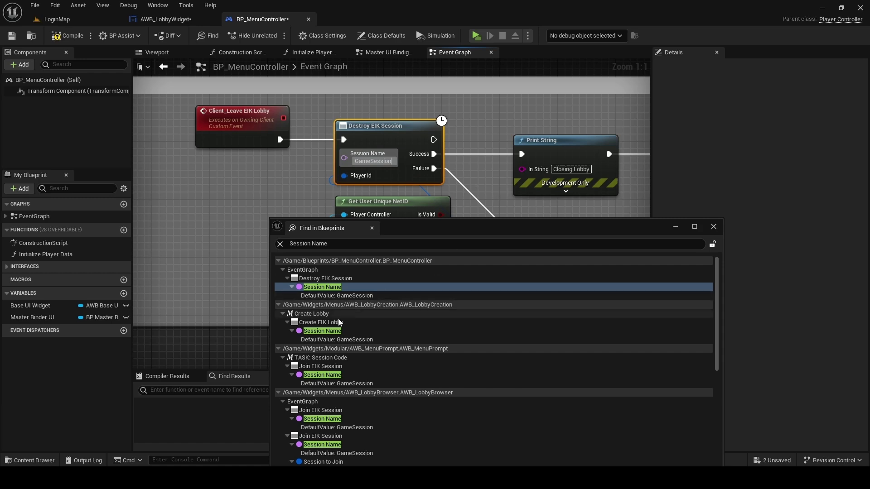
- Set GameSession on Create EIK Lobby (AWB_LobbyCreation) and Join EIK Session (AWB_MenuPrompt)
click(322, 331)
double_click(327, 332)
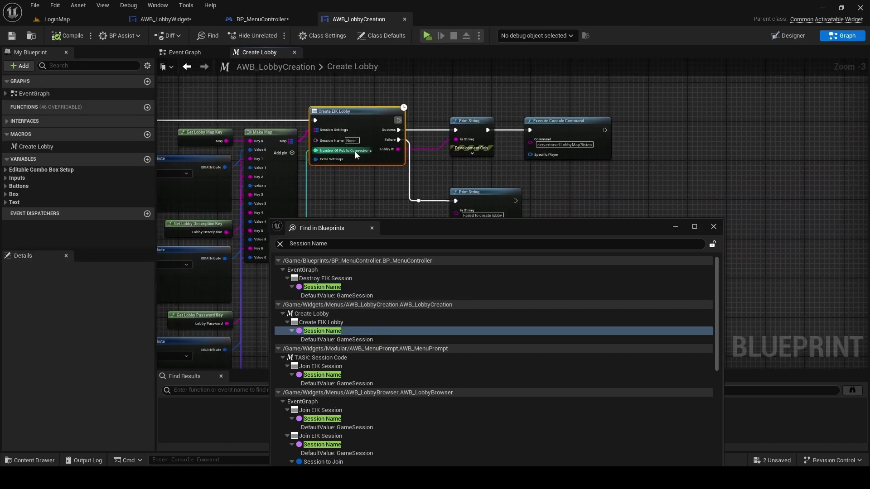
click(353, 140)
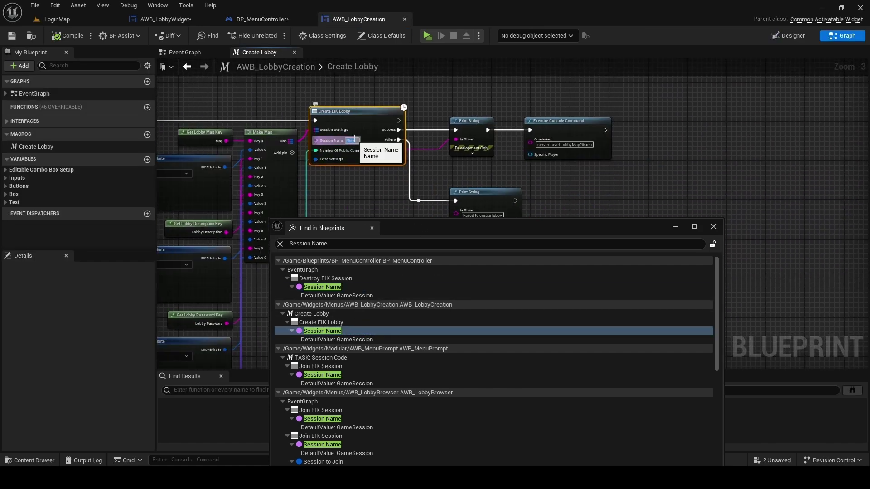
click(323, 376)
double_click(322, 375)
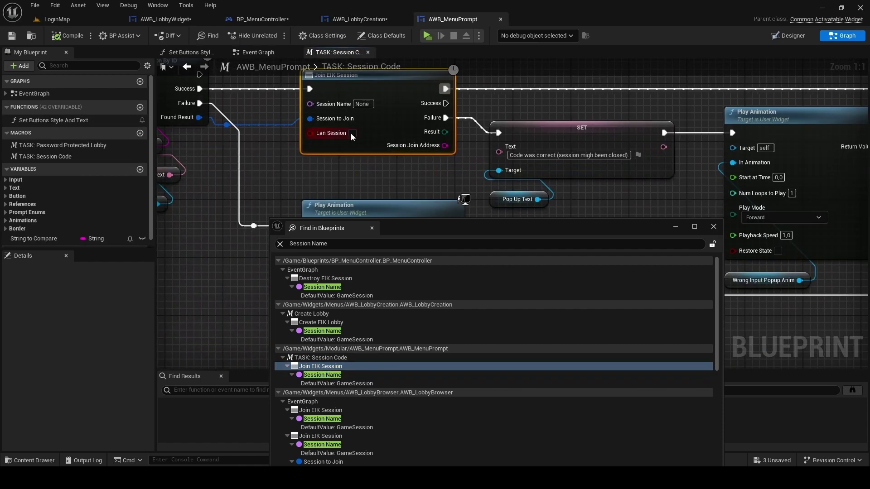
text(GameSession)
key(Return)
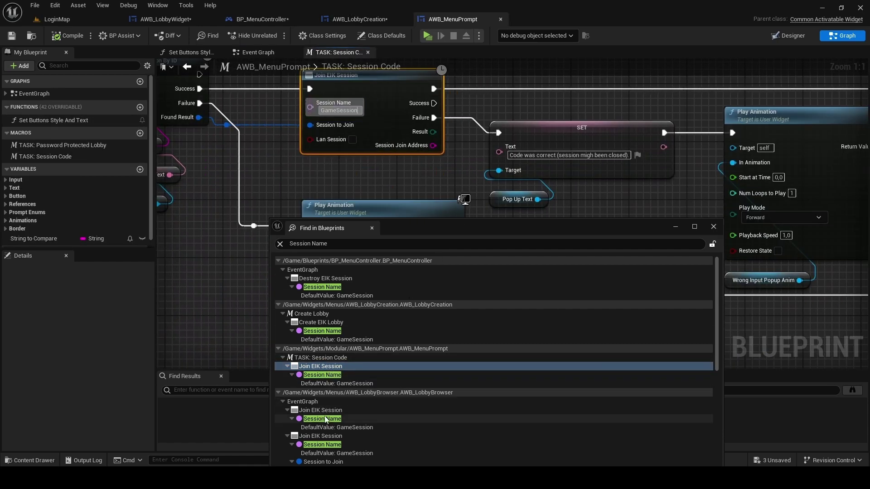
- Set the first AWB_LobbyBrowser Join EIK Session node's session name to GameSession
click(320, 410)
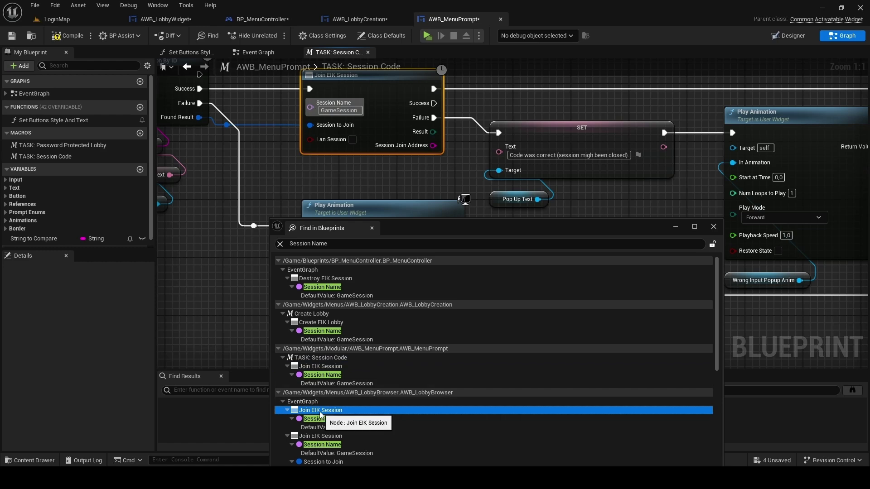
double_click(319, 411)
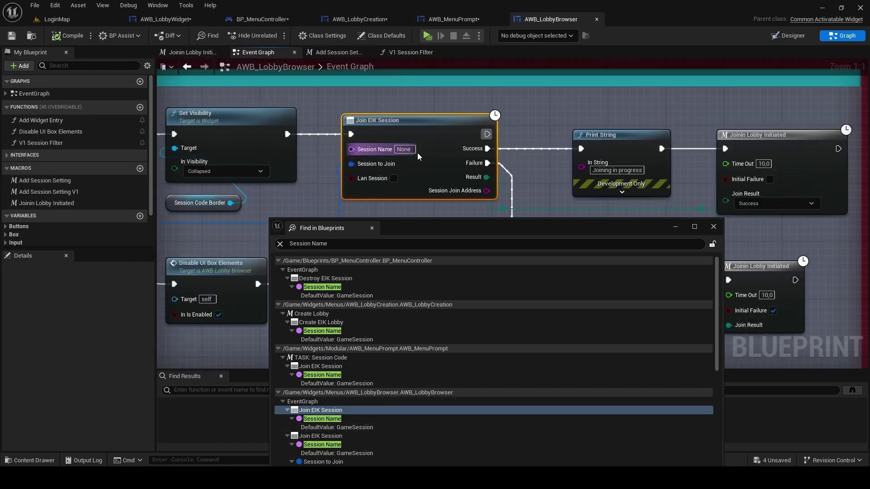
click(403, 149)
text(GameSession)
key(Return)
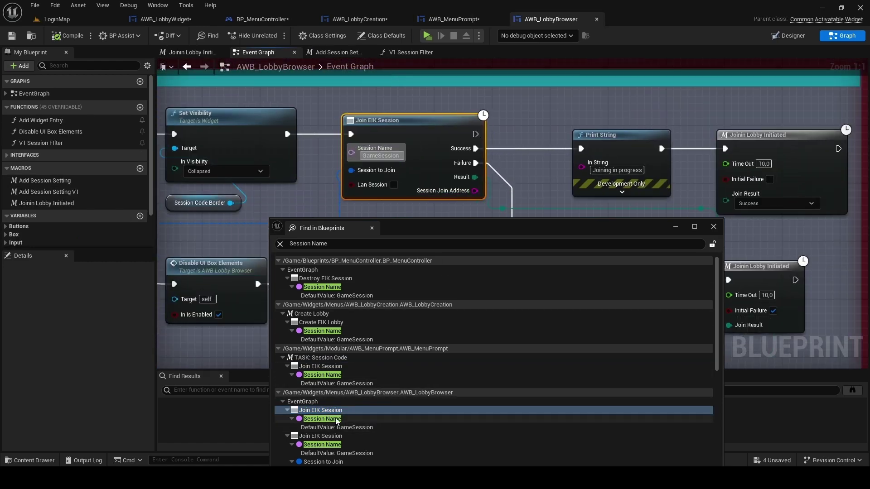
- Give the two remaining unnamed Join EIK Session nodes the session name GameSession
double_click(321, 436)
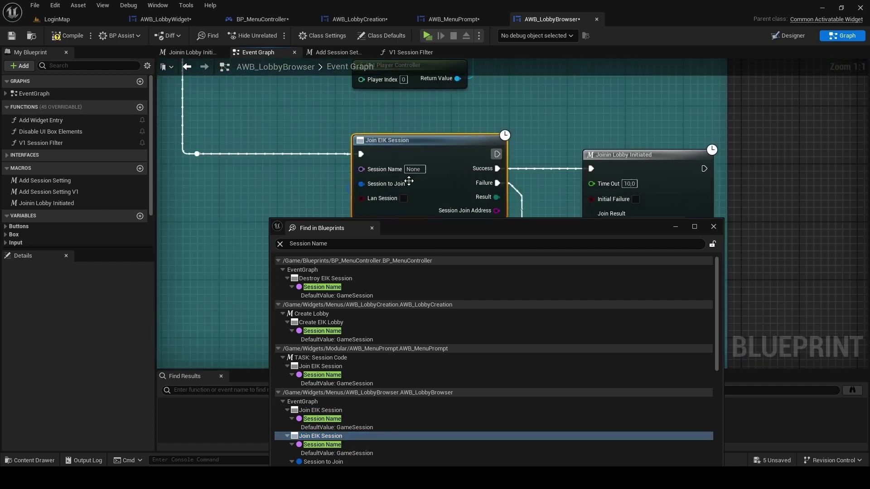
click(413, 169)
text(GameSession)
key(Return)
scroll(388, 411, down, 2)
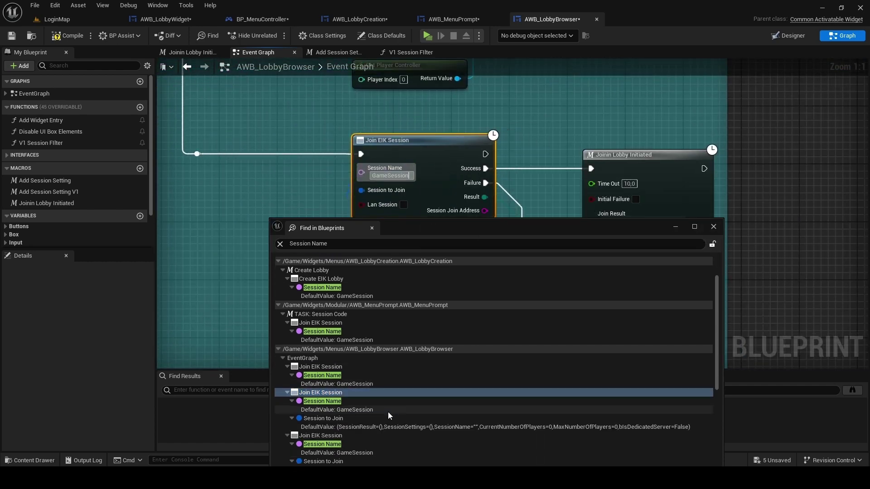
double_click(326, 436)
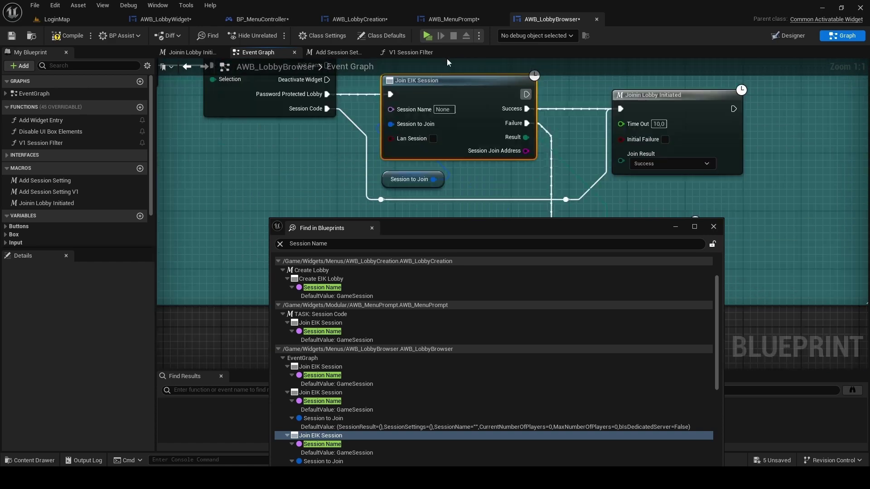
click(442, 110)
text(GameSession)
key(Return)
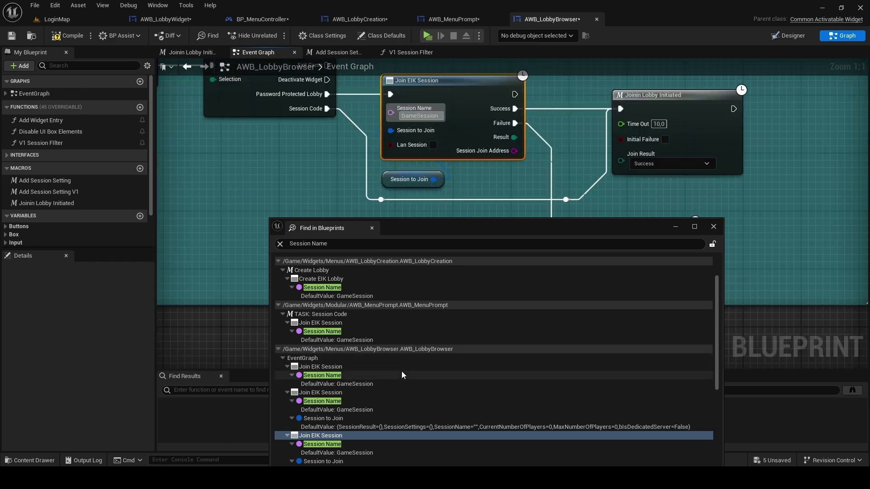
scroll(401, 371, down, 2)
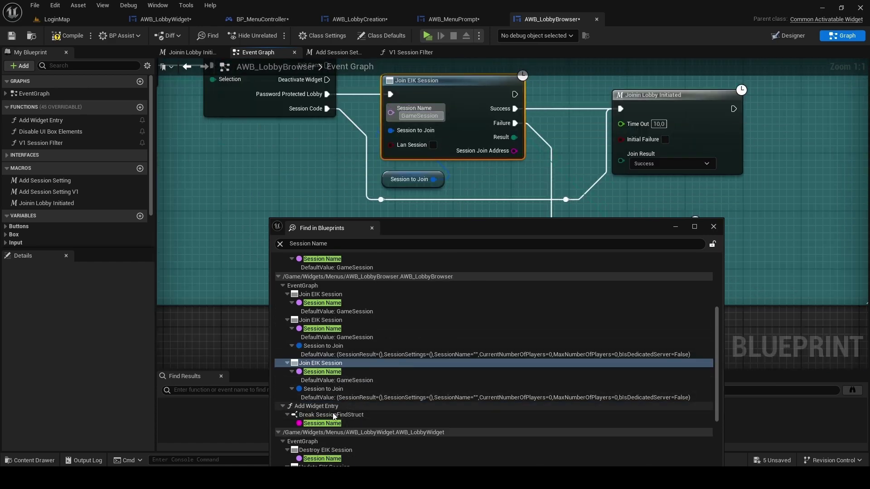
scroll(352, 430, down, 1)
scroll(352, 430, down, 1)
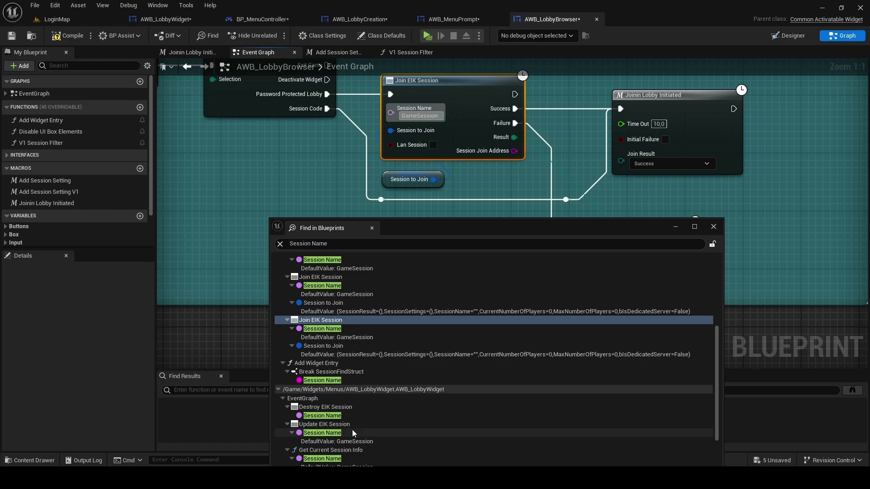
- Check AWB_LobbyWidget's Destroy and Update EIK Session results, then close the search
double_click(354, 407)
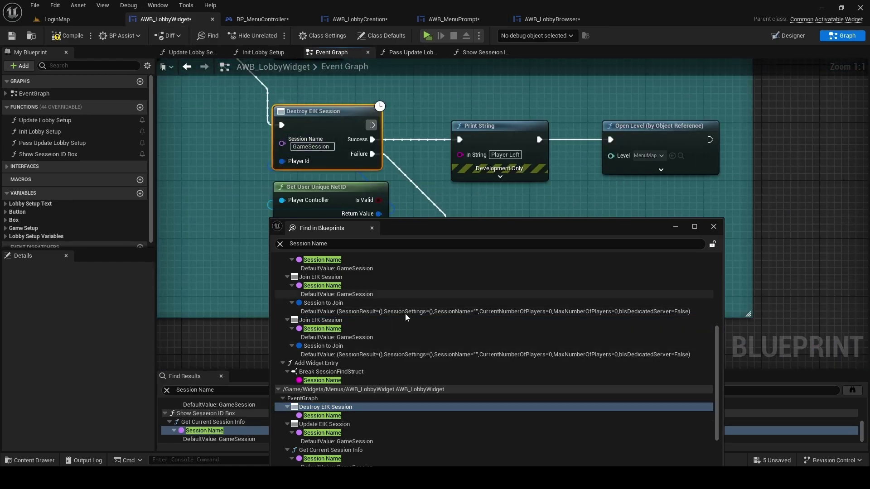
double_click(325, 424)
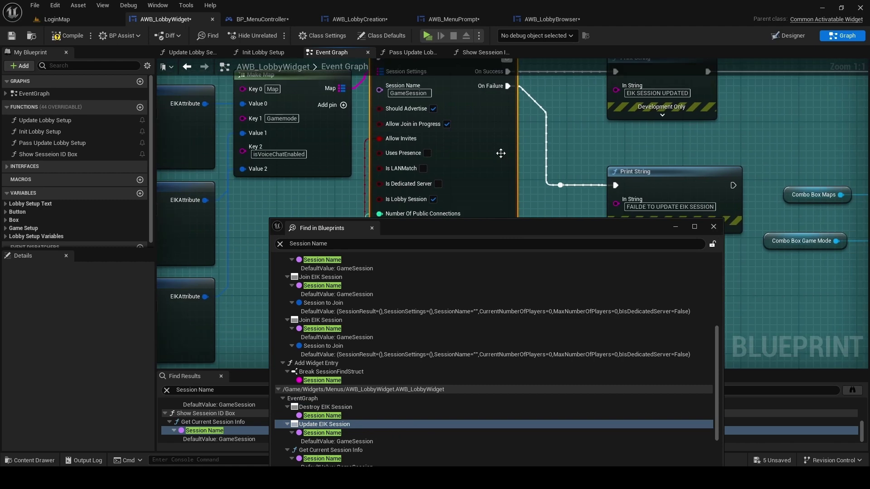
scroll(399, 351, down, 2)
scroll(370, 368, down, 1)
key(Escape)
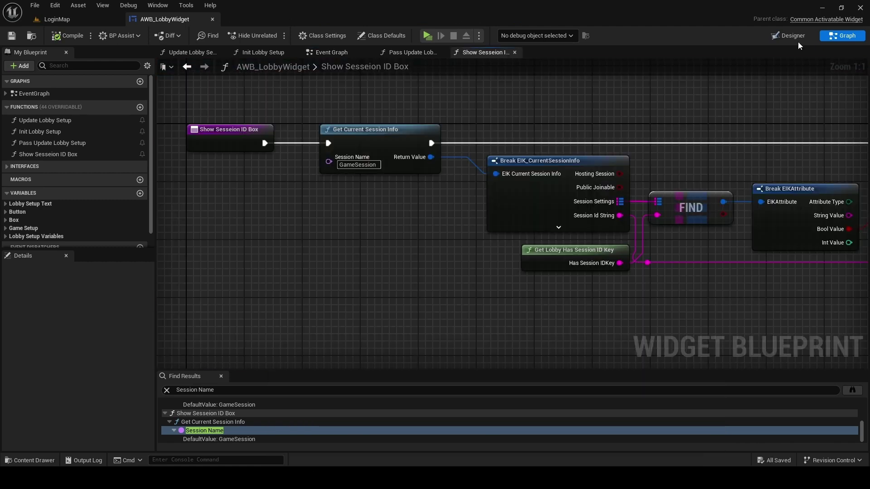
- In Designer, delete the Voice Chat row and the Voice Chat label
click(795, 36)
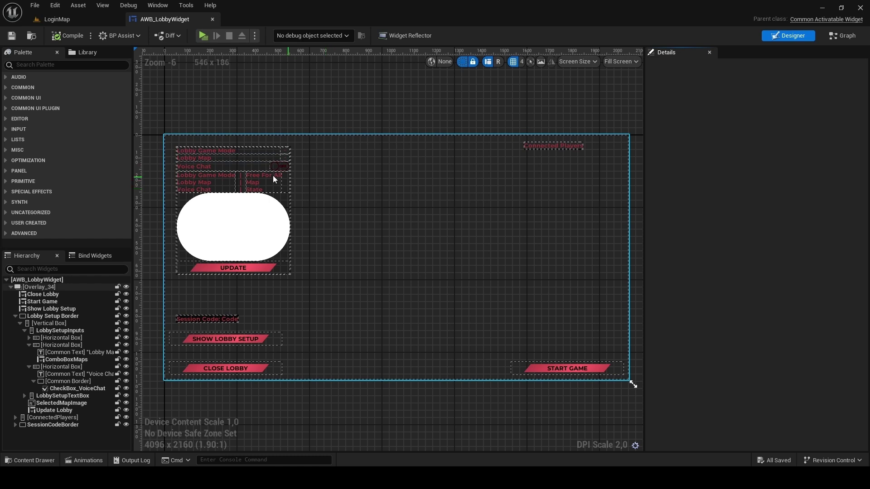
click(213, 167)
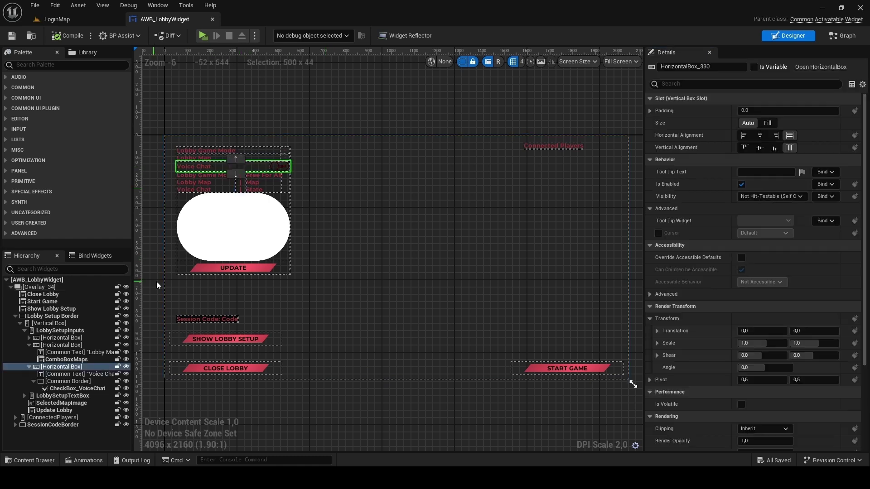
drag(58, 367, 82, 373)
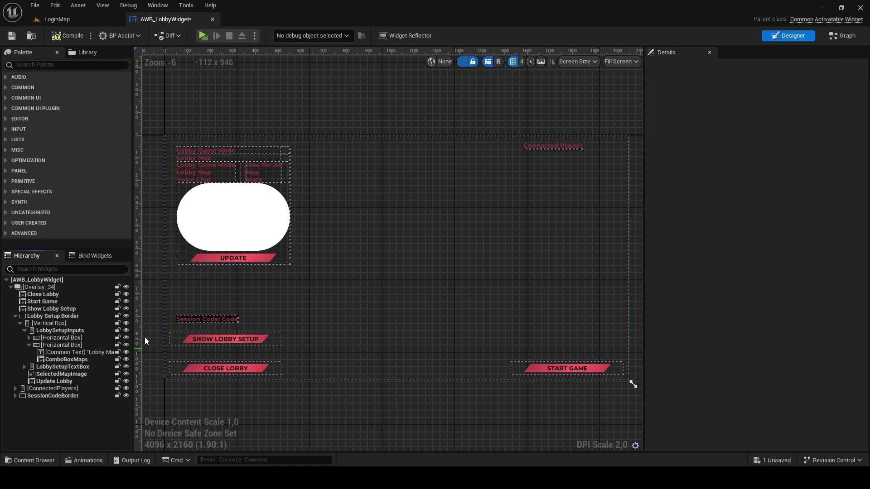
click(81, 403)
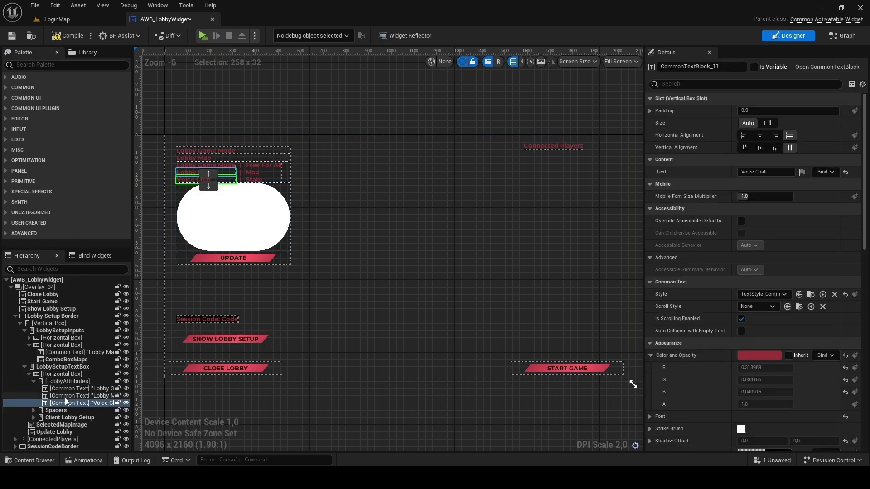
key(Delete)
- Remove the separator column and State value label, then compile and save the widget
click(241, 170)
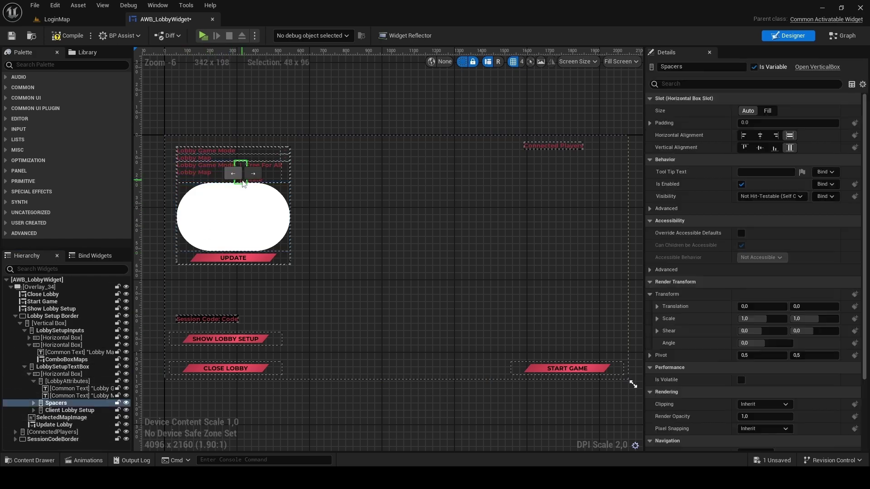
scroll(241, 170, up, 4)
scroll(225, 144, up, 4)
click(225, 145)
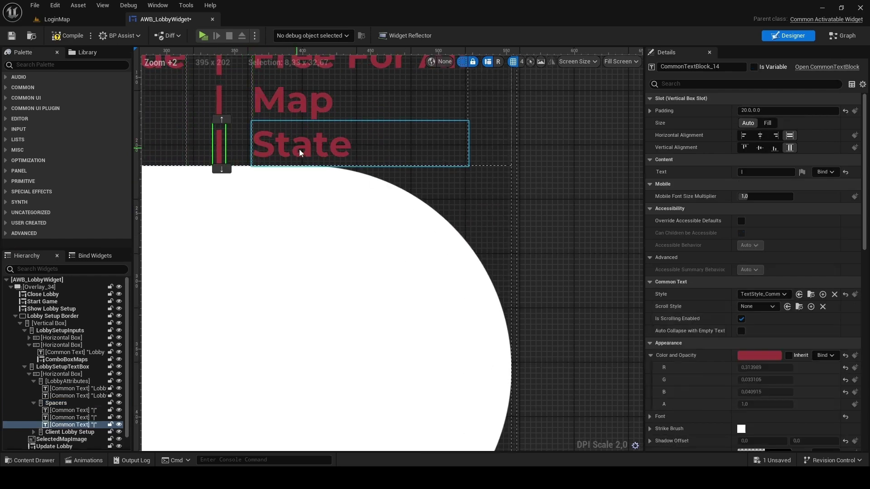
click(299, 149)
scroll(287, 149, down, 3)
scroll(368, 157, down, 3)
scroll(440, 216, down, 3)
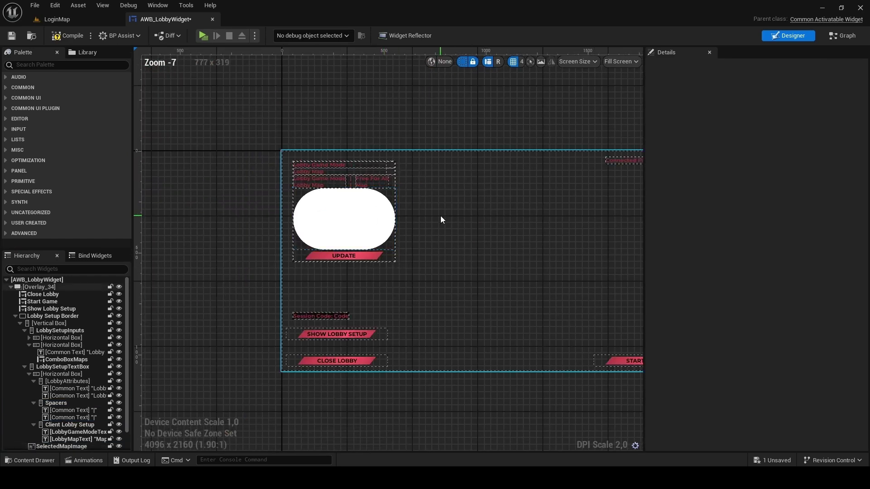
click(358, 217)
click(71, 36)
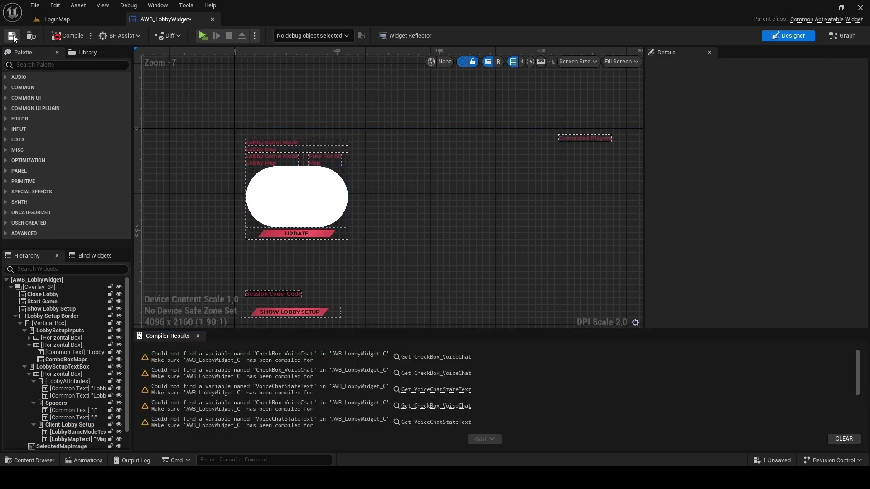
- Delete the Voice Chat input from BPI_LobbyGameMode's LGM Update Lobby State, compile, and close it
click(435, 357)
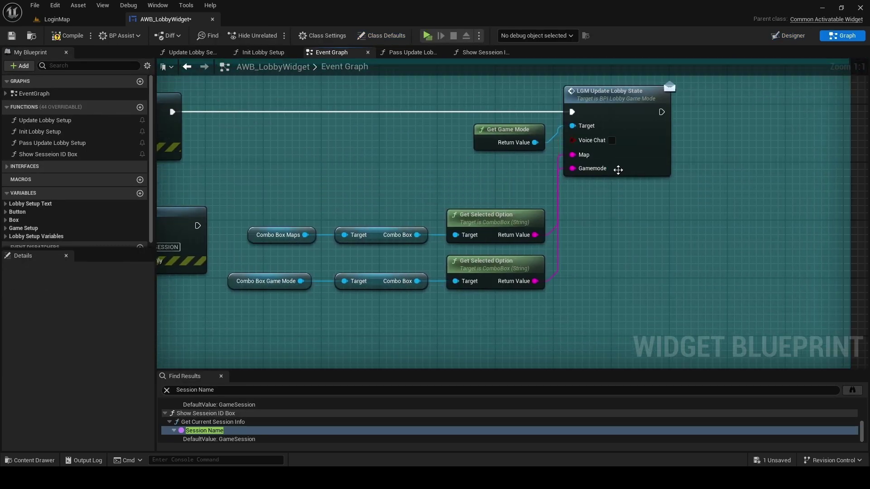
double_click(612, 119)
click(392, 236)
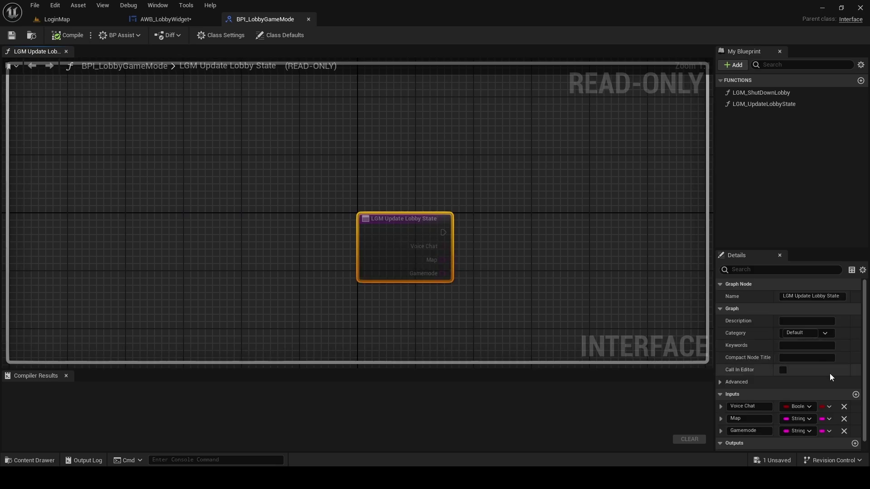
click(845, 407)
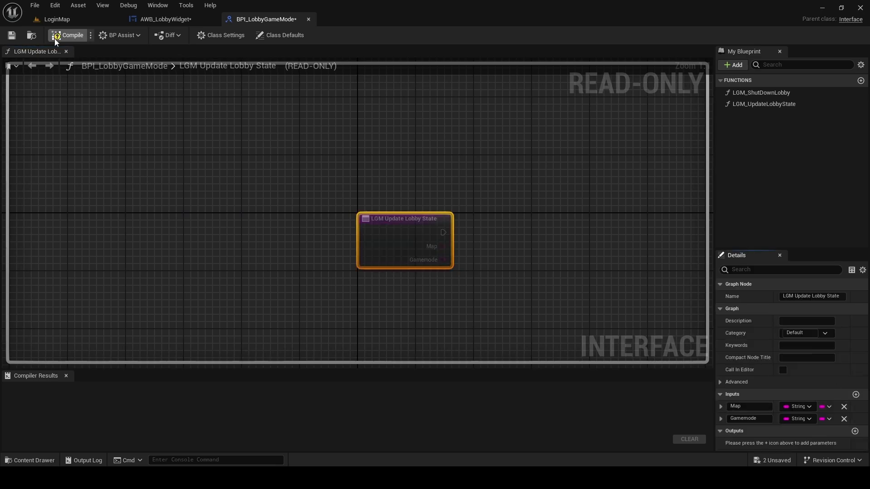
click(68, 35)
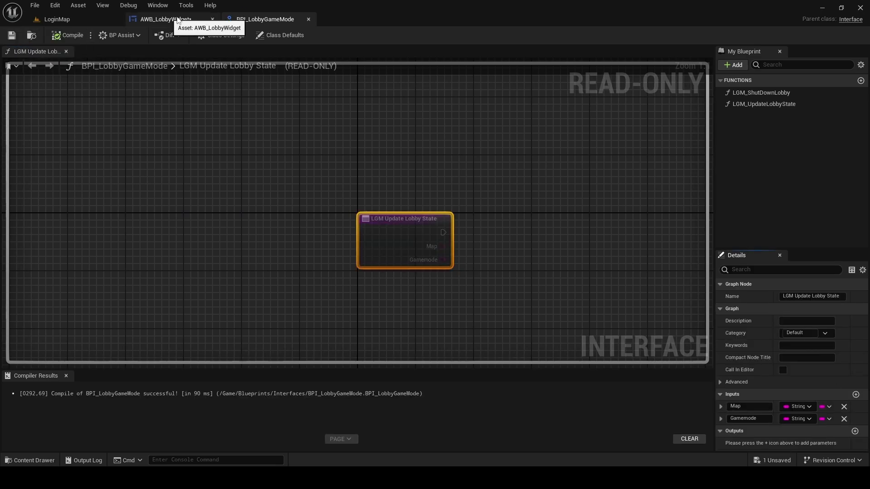
click(309, 20)
- Delete the Check Box Voice Chat, Is Checked and Make EIKAttribute nodes flagged by the compiler
click(403, 173)
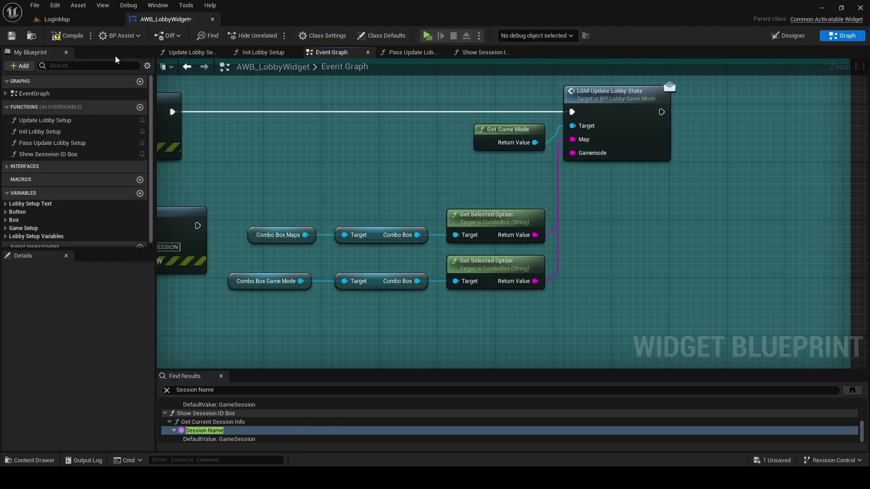
click(74, 38)
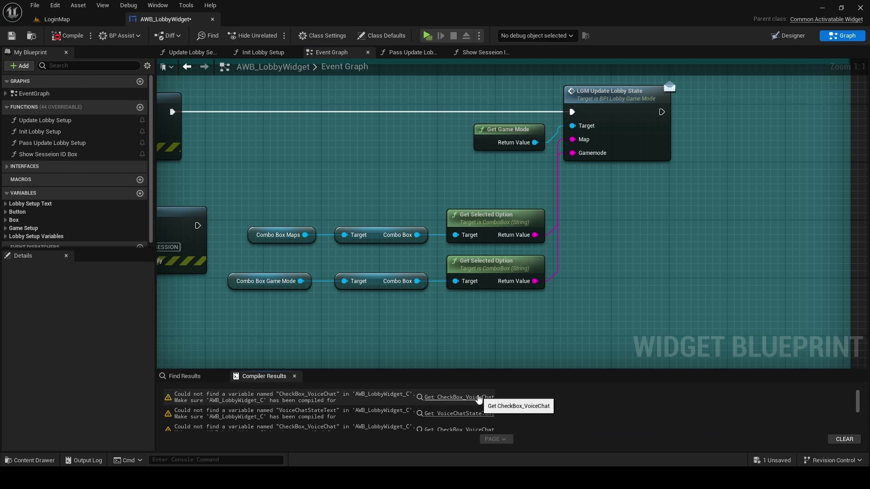
click(459, 397)
scroll(476, 205, up, 2)
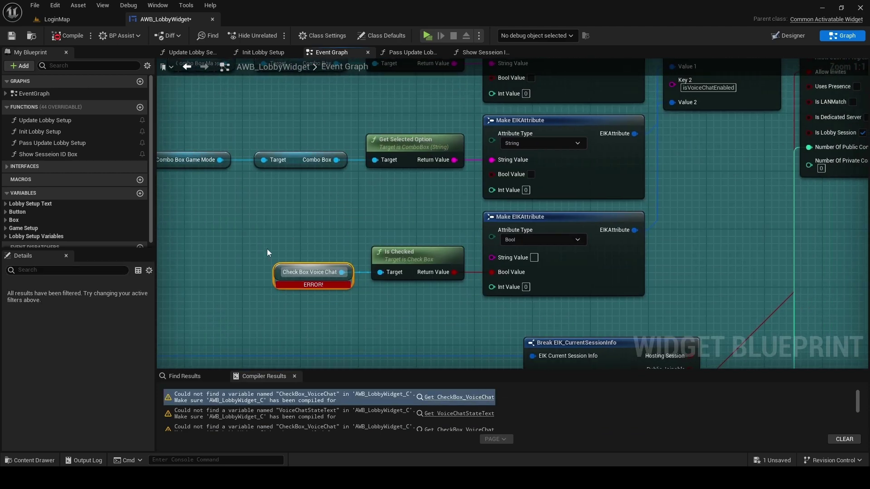
scroll(267, 250, down, 2)
shift+drag(274, 225, 557, 292)
key(Delete)
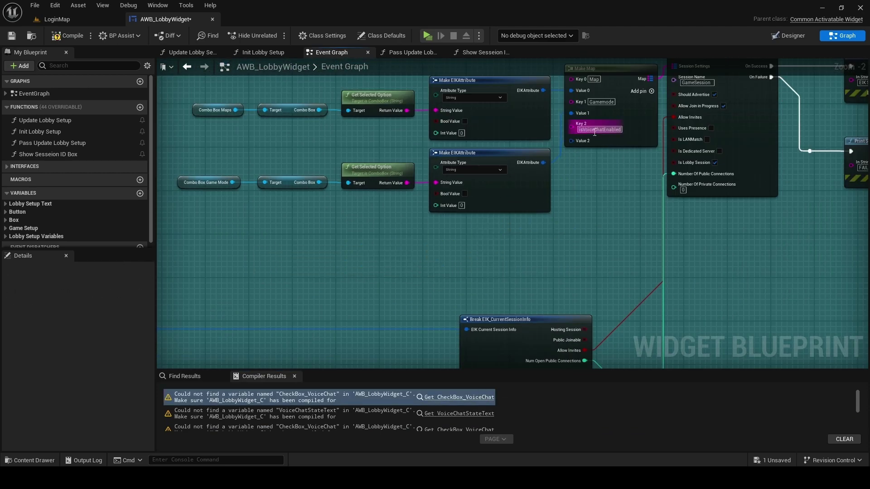
- Remove the isVoiceChatEnabled key/value pair from Make Map, then compile and save
click(582, 138)
right_click(582, 140)
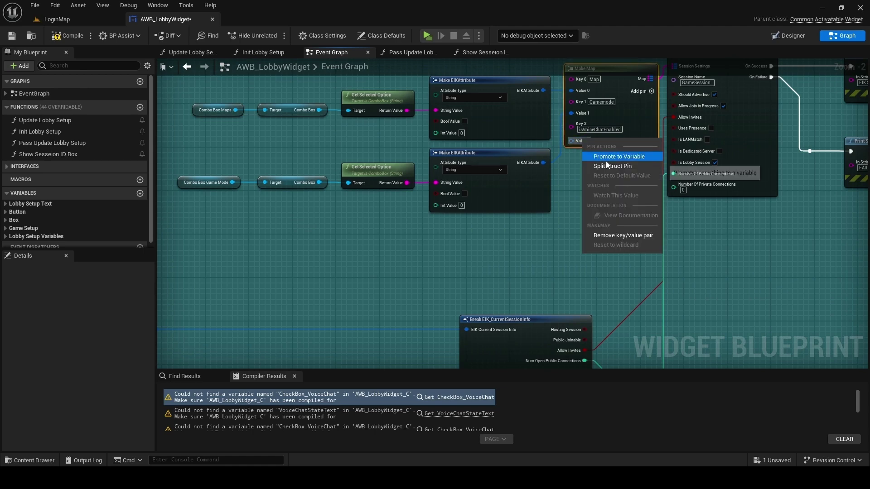
click(615, 235)
scroll(620, 176, up, 1)
click(68, 36)
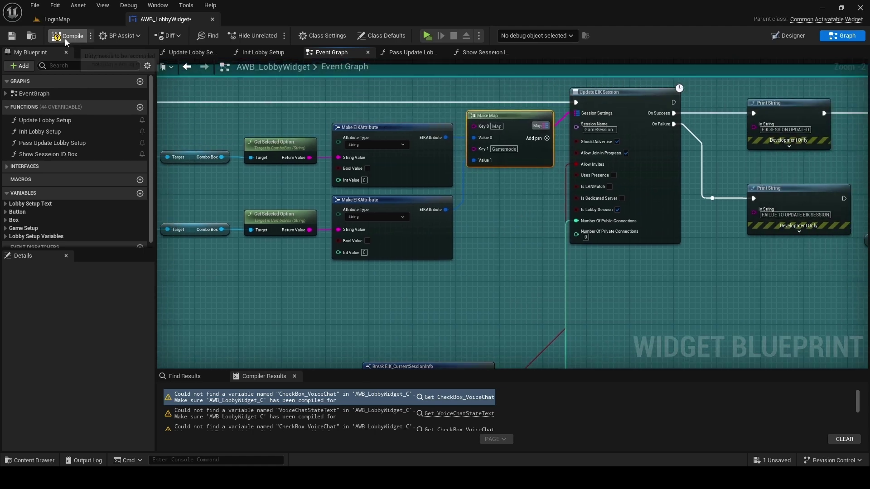
key(ctrl+s)
- Delete Update Lobby Setup's Voice Chat State Text nodes and reconnect the execution flow
click(456, 397)
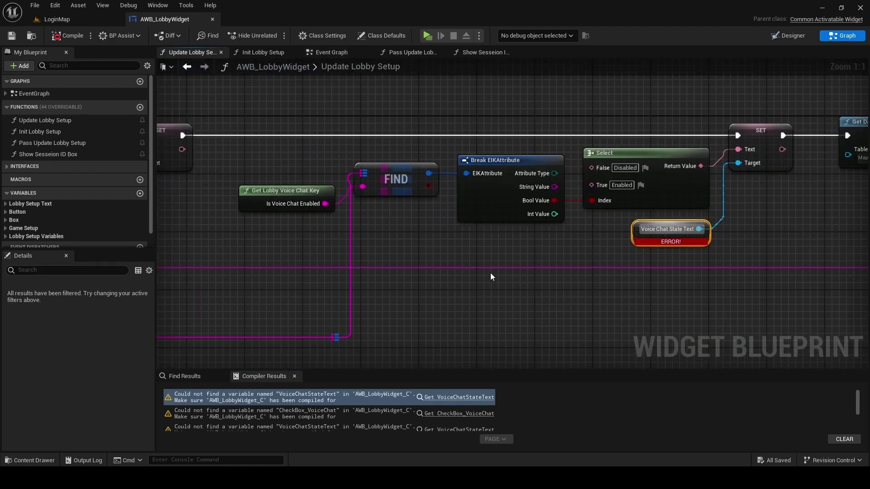
scroll(543, 270, up, 3)
scroll(543, 270, down, 5)
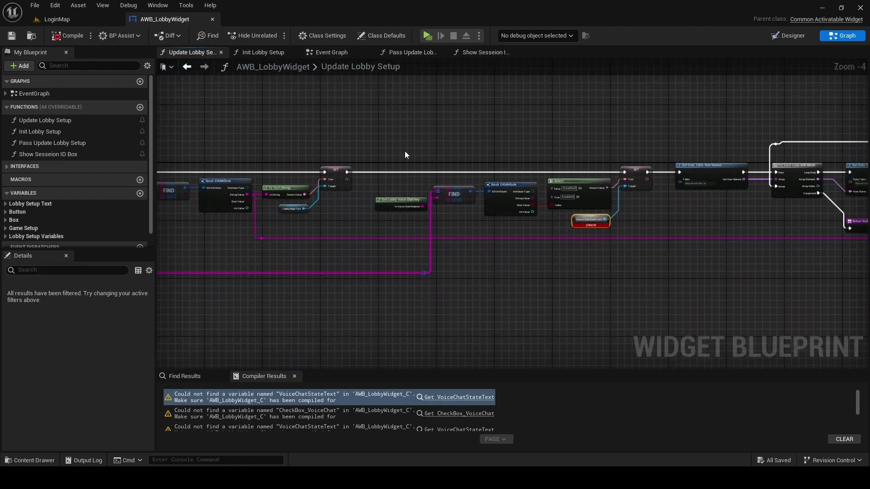
drag(395, 156, 619, 226)
key(Delete)
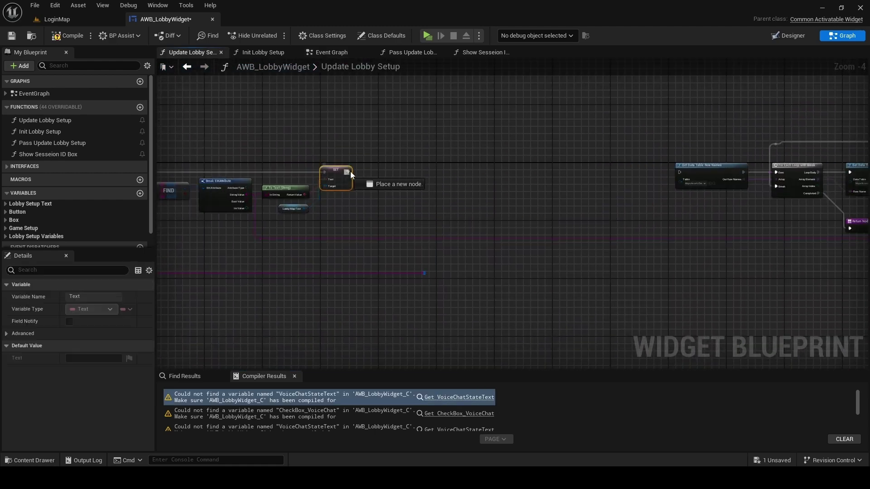
drag(348, 172, 679, 175)
drag(731, 197, 433, 200)
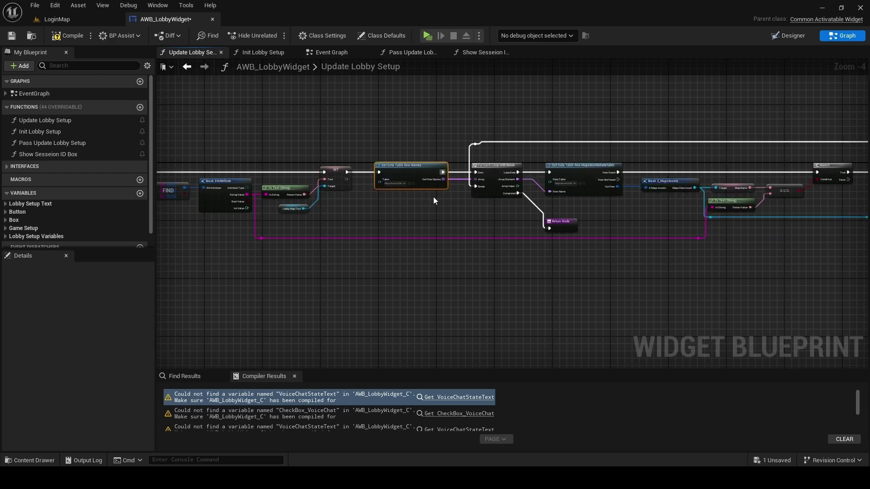
- Delete Init Lobby Setup's voice chat checkbox branch, link Set Selected Option onward, and compile
click(71, 35)
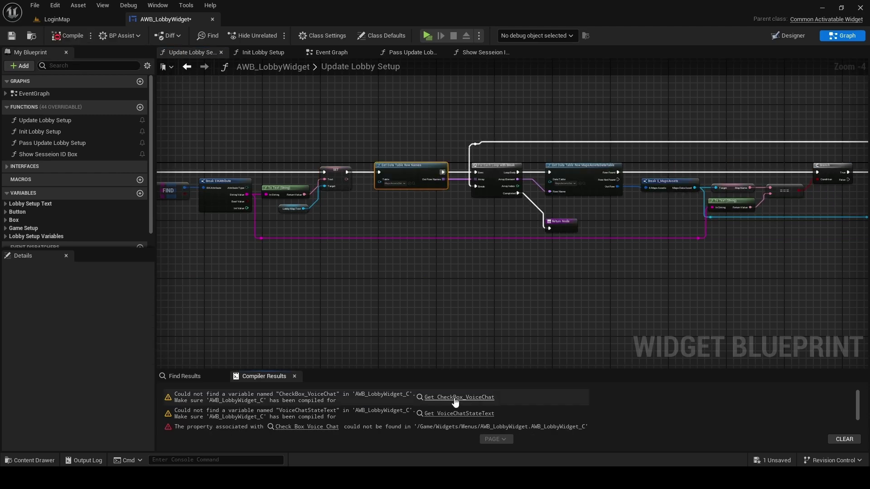
double_click(455, 413)
scroll(560, 252, down, 1)
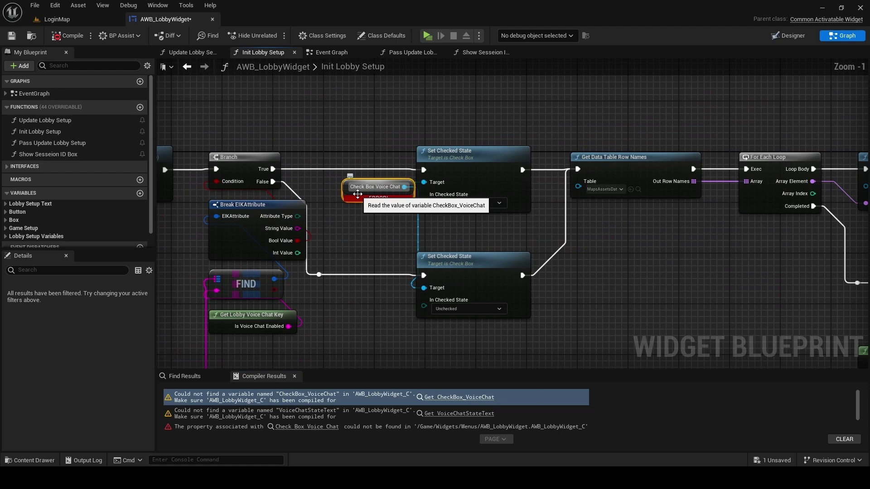
scroll(476, 258, down, 1)
scroll(444, 270, down, 1)
scroll(443, 270, down, 2)
drag(314, 150, 501, 289)
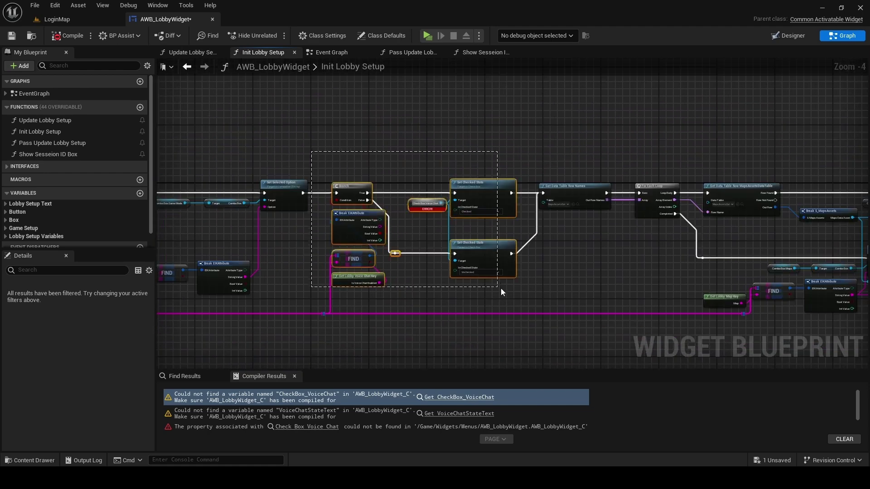
key(Delete)
mouse_move(303, 193)
mouse_down()
mouse_move(543, 193)
mouse_move(363, 195)
mouse_up()
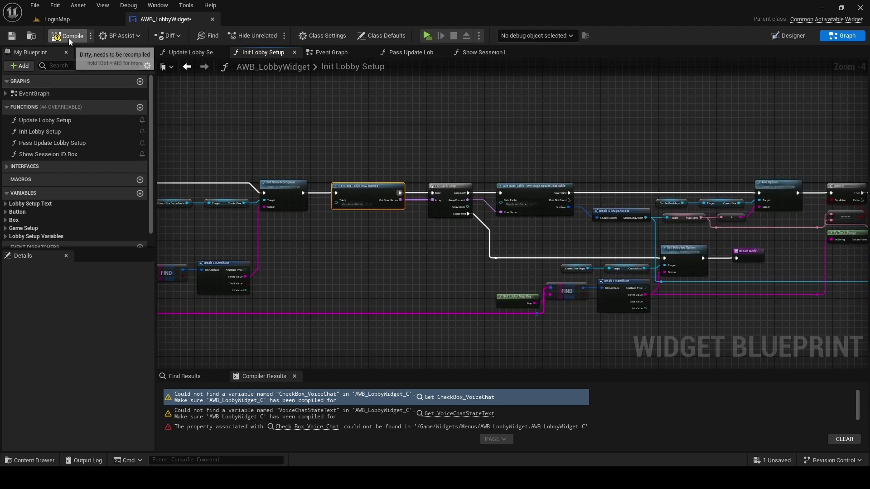
click(69, 36)
- Delete the Select and Voice Chat State Text nodes and wire SET to Get Data Table Row Names
click(459, 397)
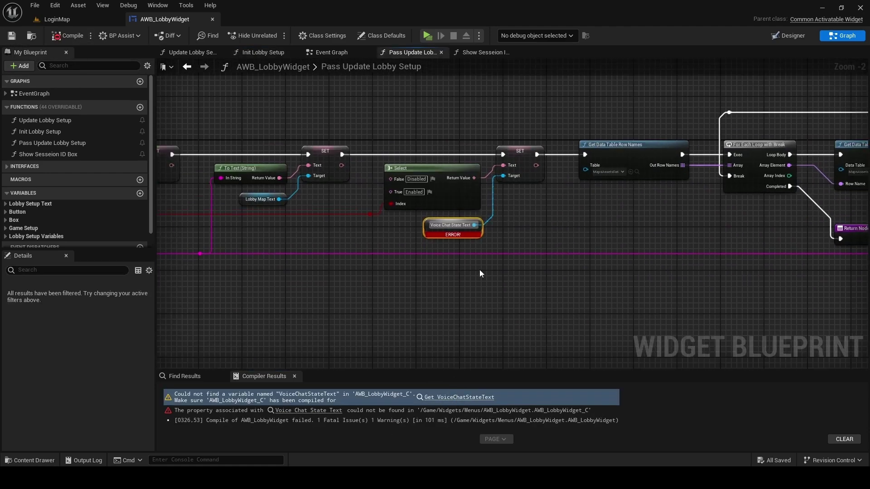
right_drag(480, 270, 636, 255)
scroll(637, 256, down, 1)
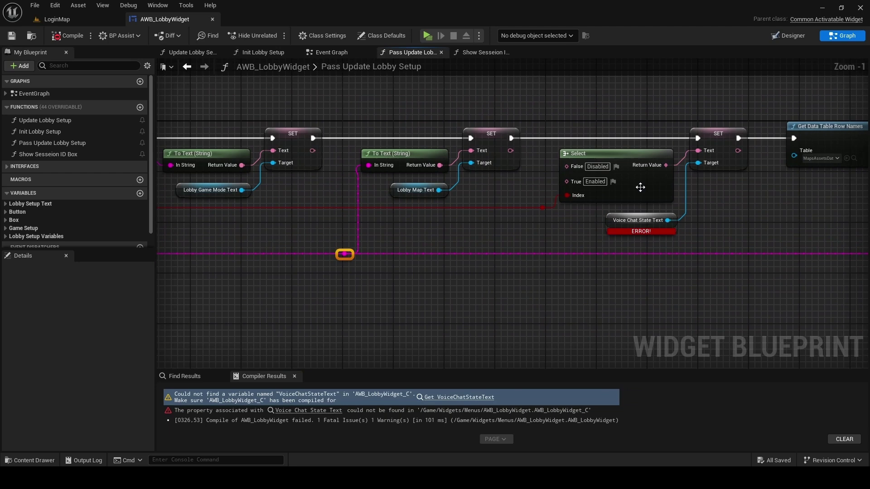
mouse_move(583, 126)
mouse_down()
mouse_move(673, 224)
mouse_move(702, 235)
mouse_up()
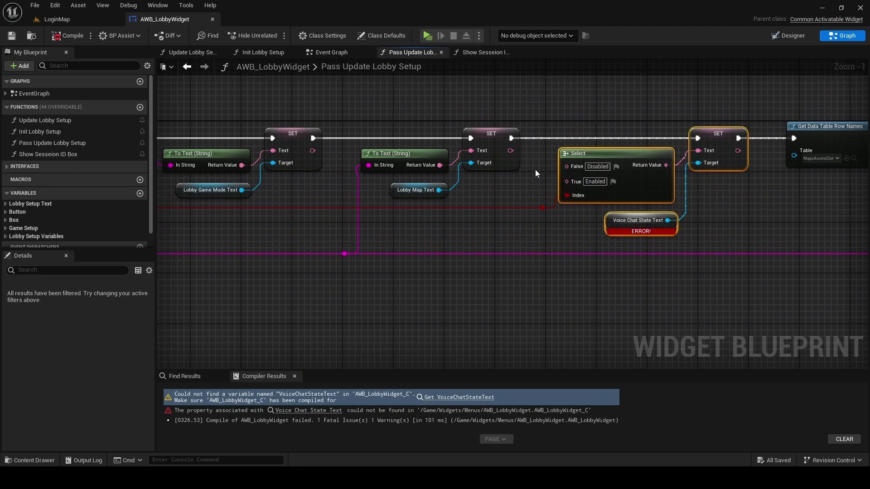
key(Delete)
drag(512, 138, 790, 139)
click(793, 139)
- Save the lobby widget, look over its Event Graph and Designer, and close the editor
right_drag(748, 204, 516, 204)
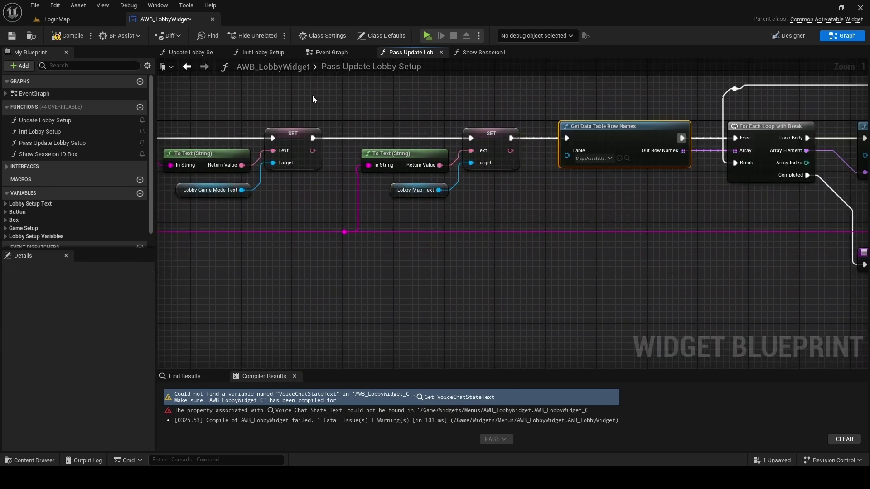
click(73, 36)
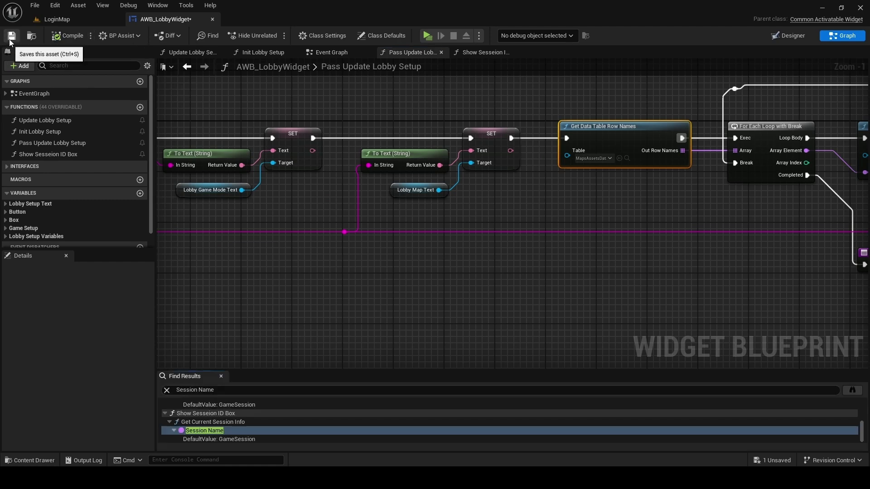
click(11, 35)
scroll(612, 224, down, 2)
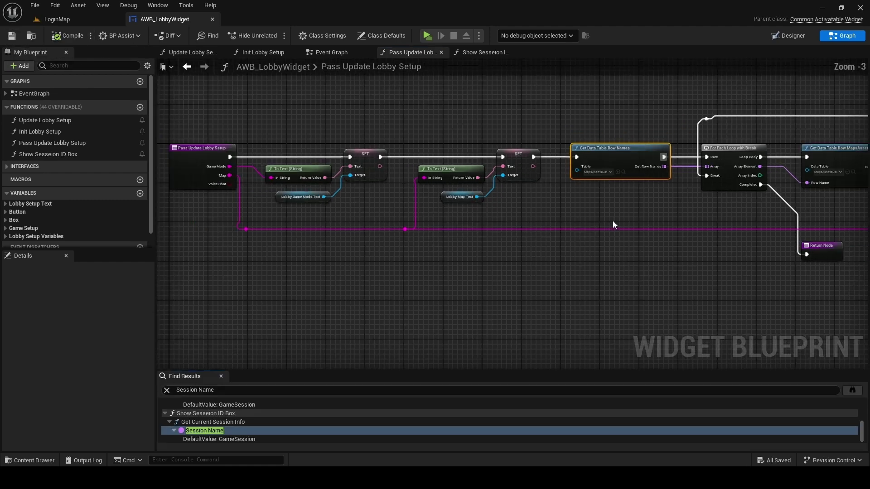
click(330, 52)
scroll(494, 220, down, 2)
scroll(495, 222, up, 2)
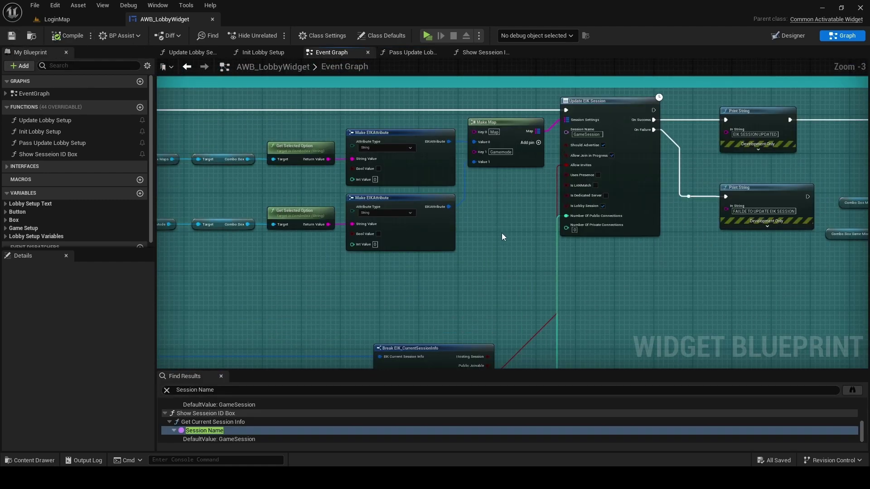
right_drag(502, 234, 432, 240)
click(789, 35)
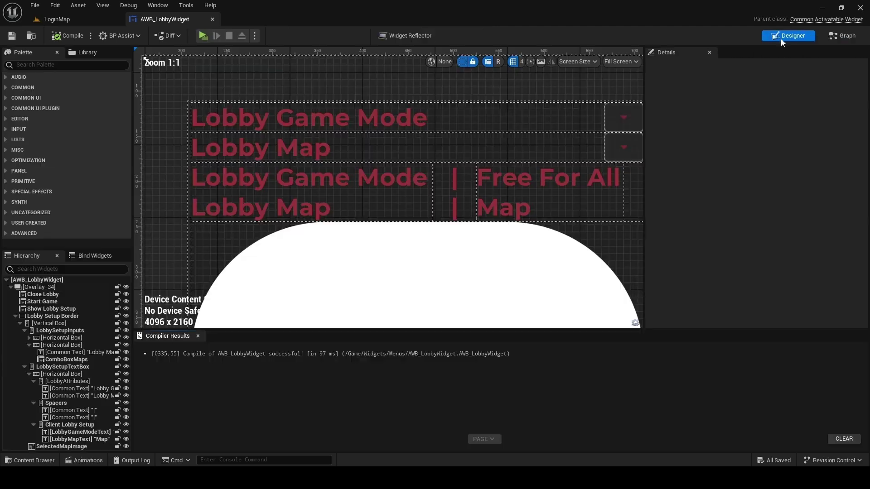
scroll(405, 155, down, 5)
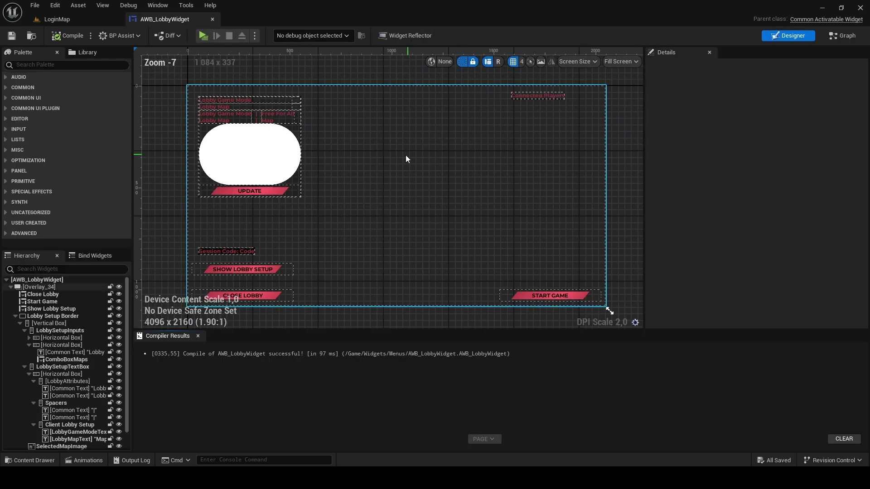
click(417, 216)
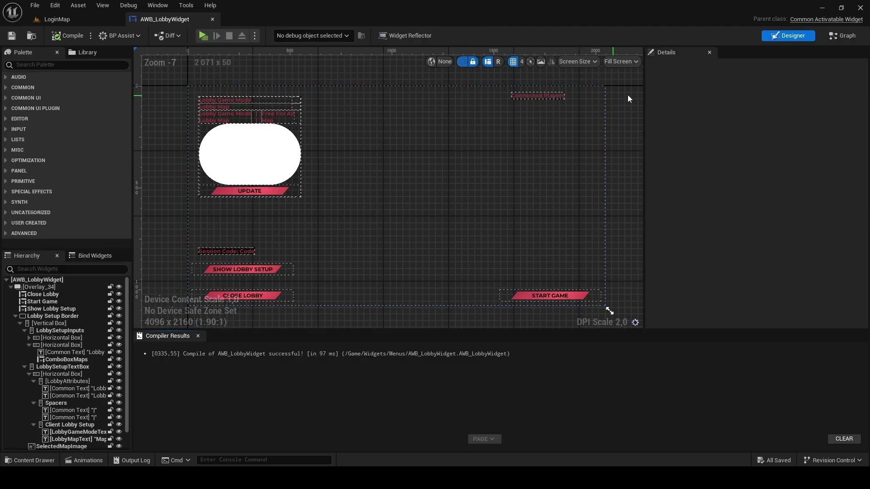
click(213, 19)
- In BP_MenuGameMode, refresh Event LGM Update Lobby State to drop its Voice Chat pin
double_click(281, 398)
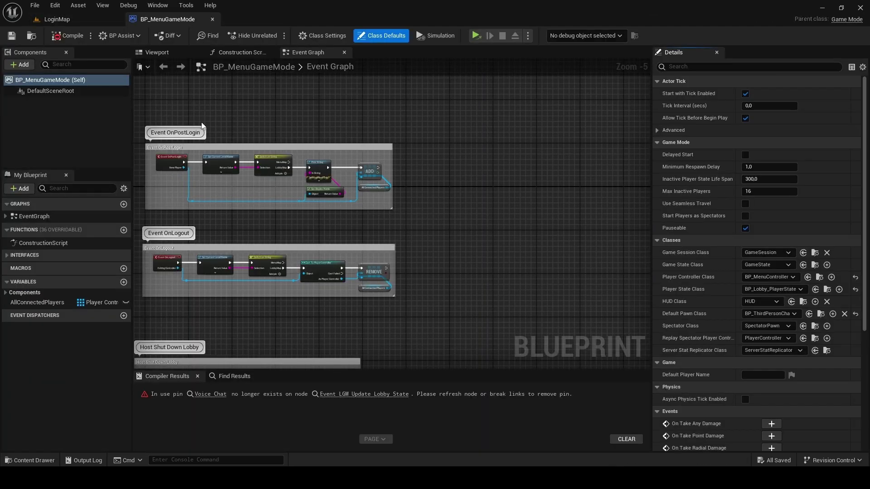
right_drag(364, 73, 442, 170)
scroll(408, 177, up, 4)
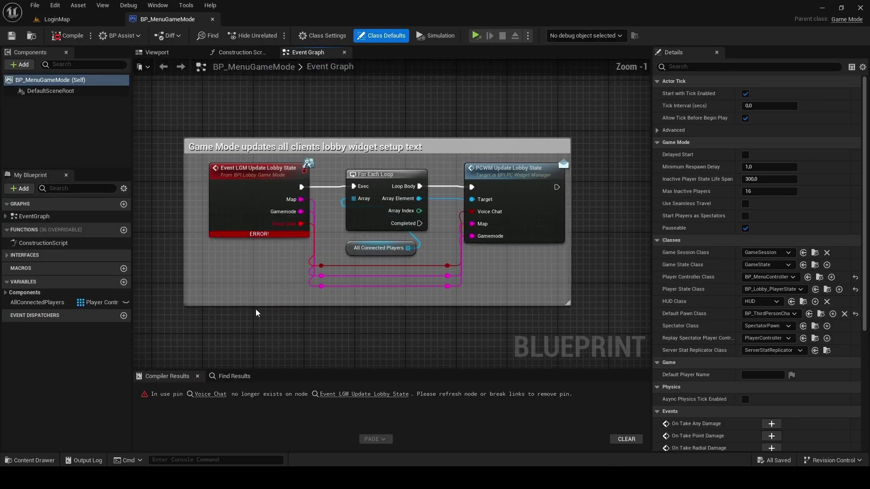
click(246, 202)
right_click(246, 202)
click(280, 256)
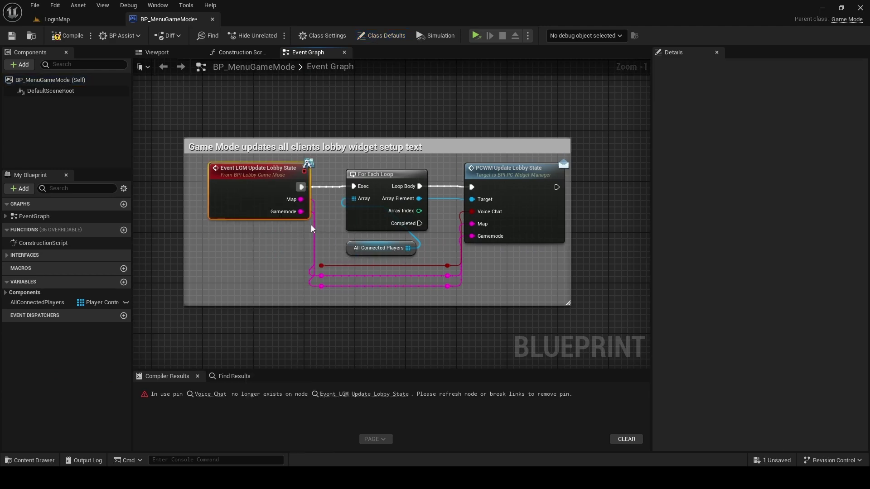
- Delete PCWM Update Lobby State's Voice Chat input in BPI_PC_WidgetManager and compile
double_click(509, 168)
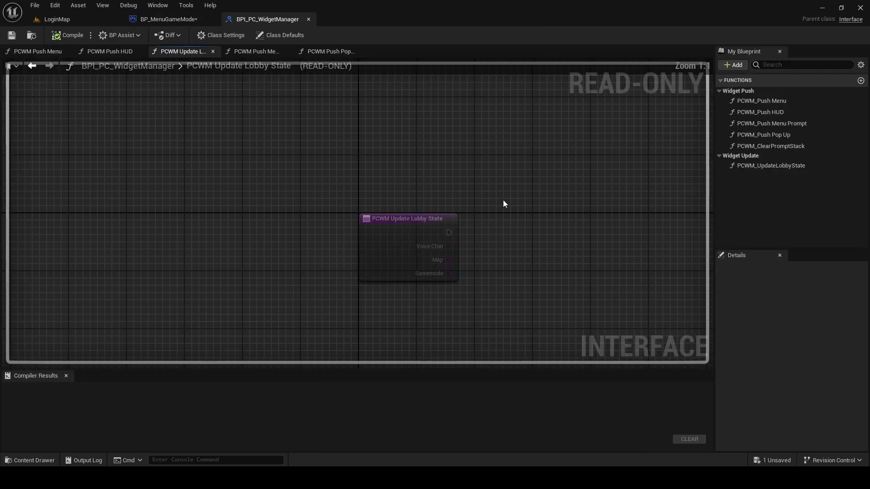
click(407, 241)
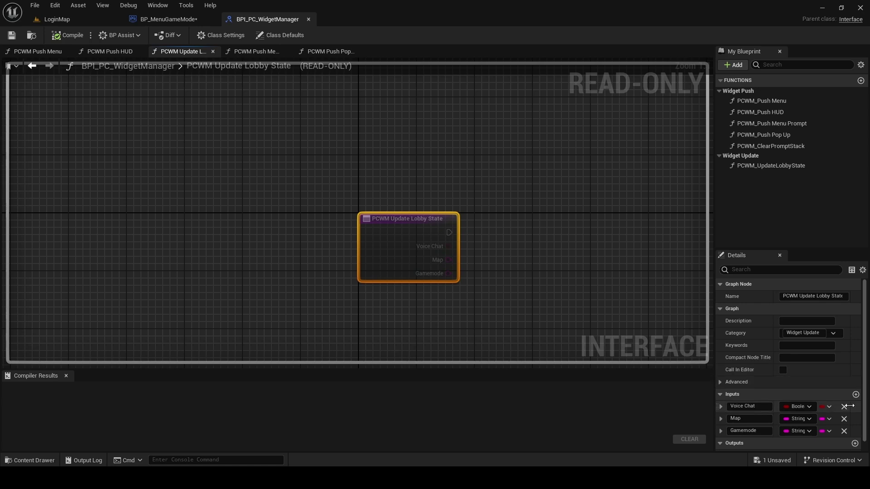
click(844, 406)
click(68, 35)
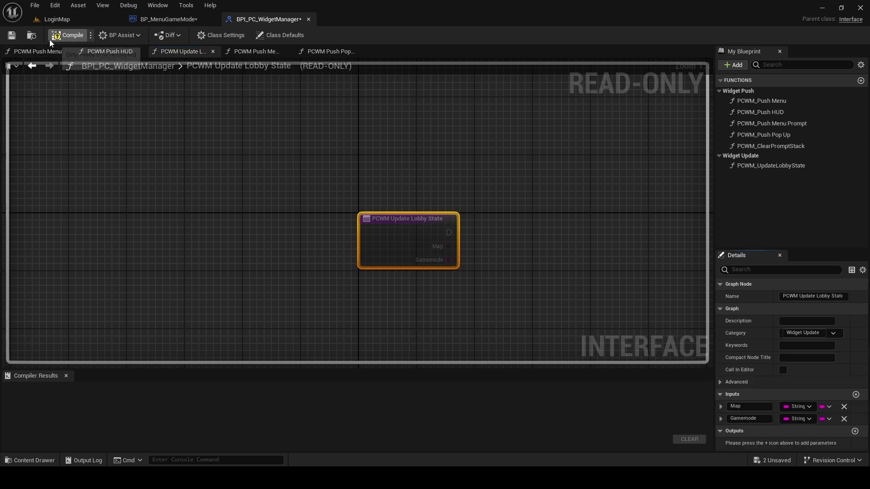
- Save BPI_PC_WidgetManager, open BP_MenuController and refresh Event PCWM Update Lobby State
click(15, 36)
click(57, 19)
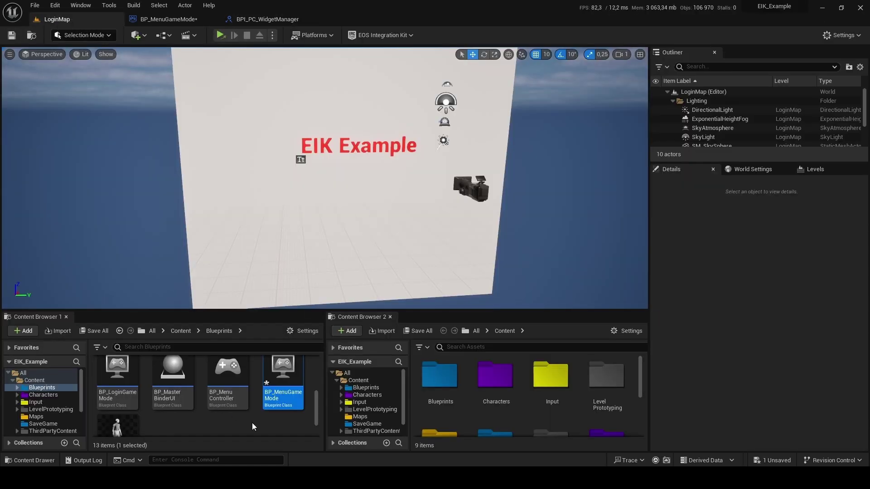
double_click(227, 381)
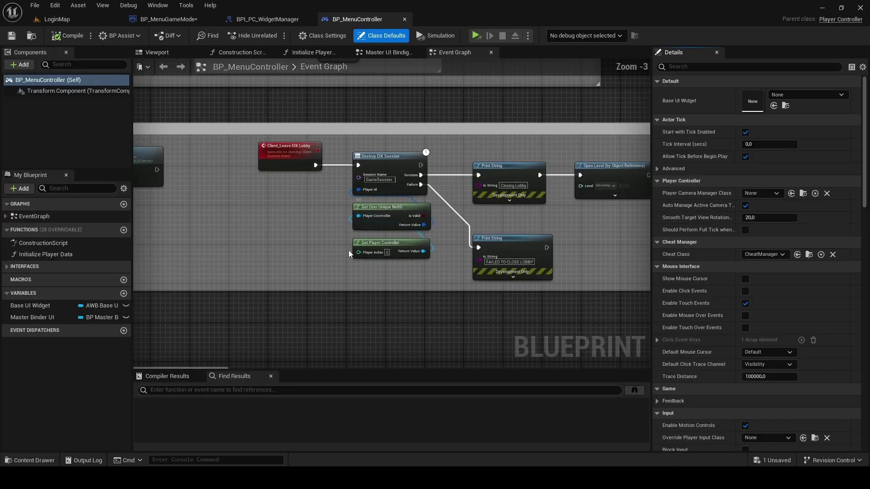
scroll(349, 250, down, 5)
mouse_move(411, 299)
right_down()
mouse_move(400, 131)
mouse_move(374, 350)
right_up()
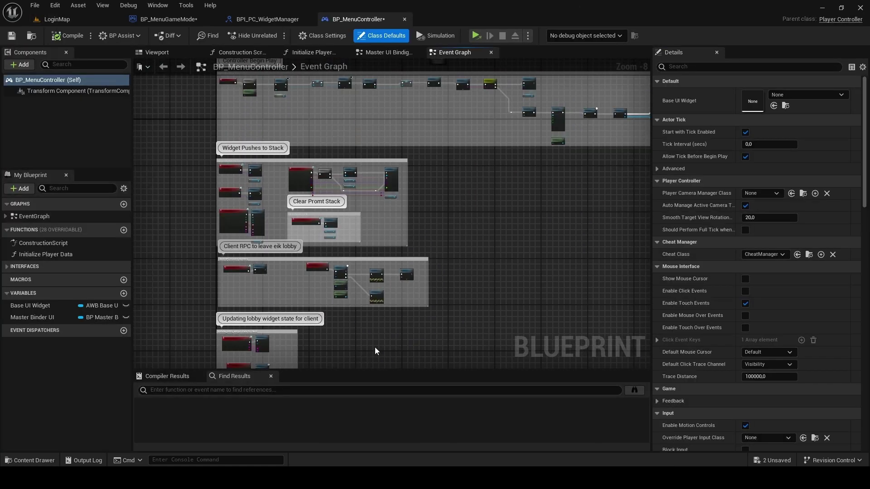
scroll(252, 182, up, 5)
scroll(345, 250, down, 5)
scroll(272, 204, up, 5)
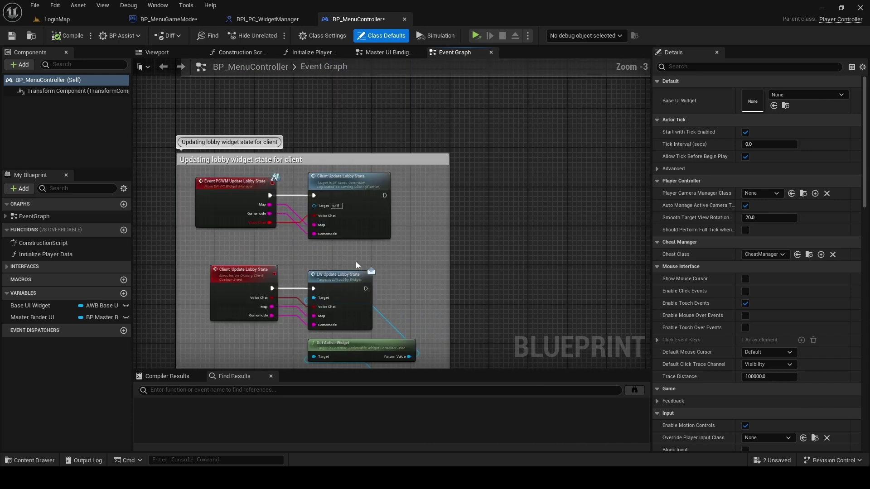
right_drag(355, 262, 376, 261)
scroll(376, 262, up, 5)
right_click(276, 225)
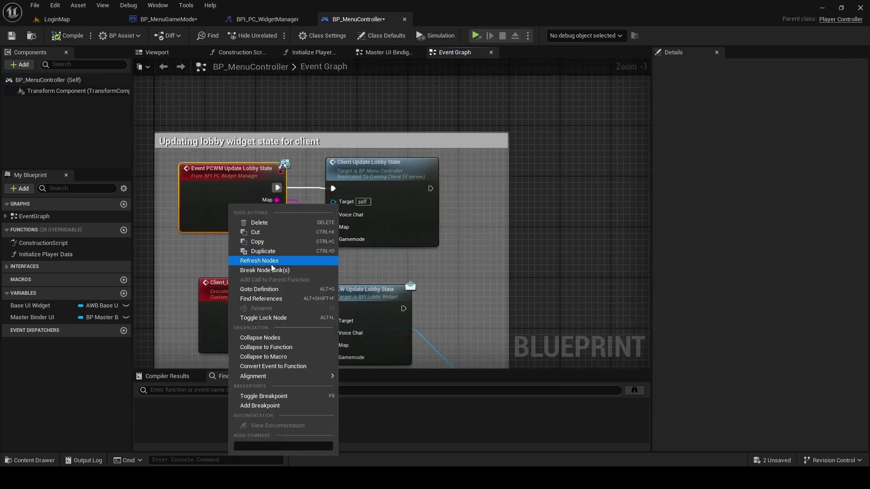
click(272, 263)
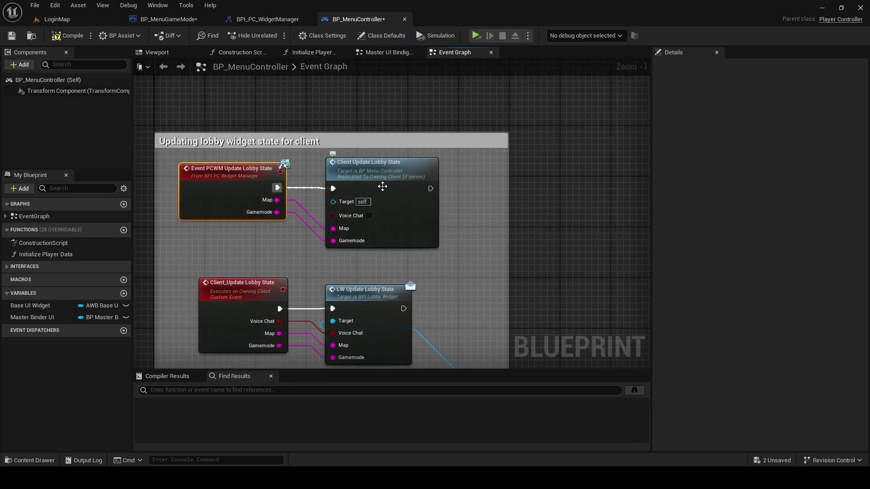
- Delete the Voice Chat input from the Client_Update Lobby State event
right_drag(437, 284, 437, 204)
click(266, 228)
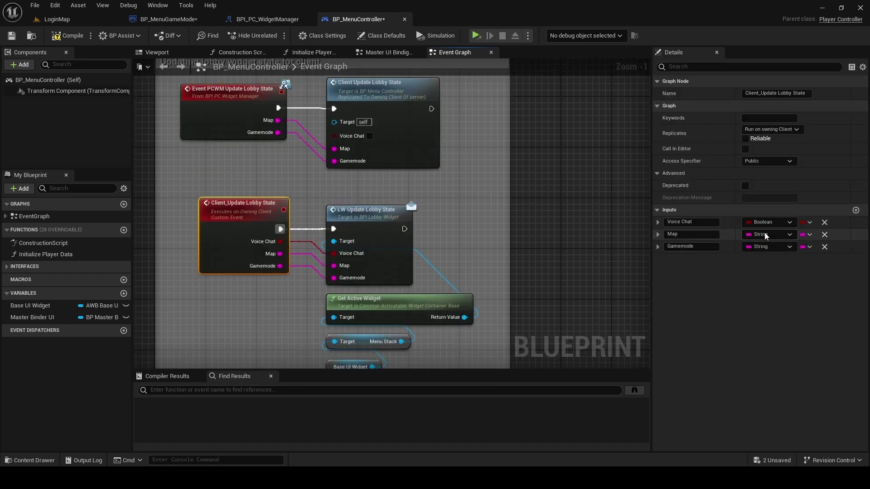
click(825, 222)
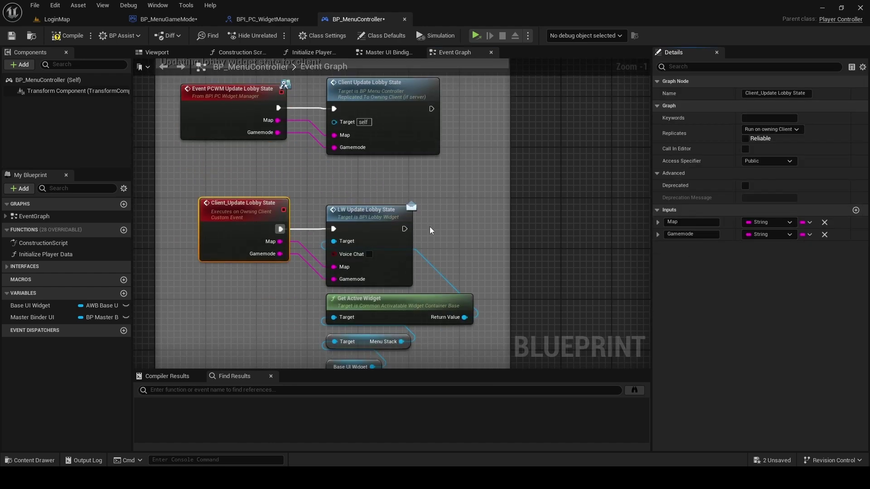
click(369, 232)
- Remove the Voice Chat input from LW Update Lobby State and compile BPI_LobbyWidget
double_click(369, 231)
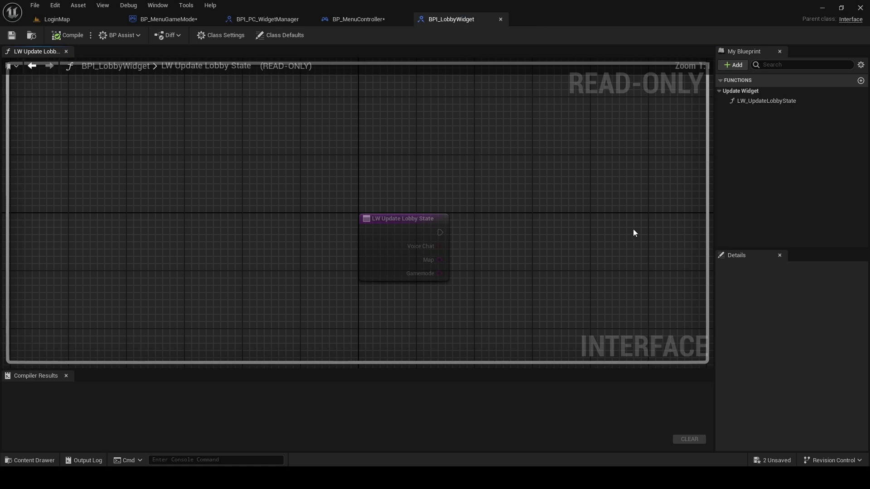
click(404, 238)
click(843, 407)
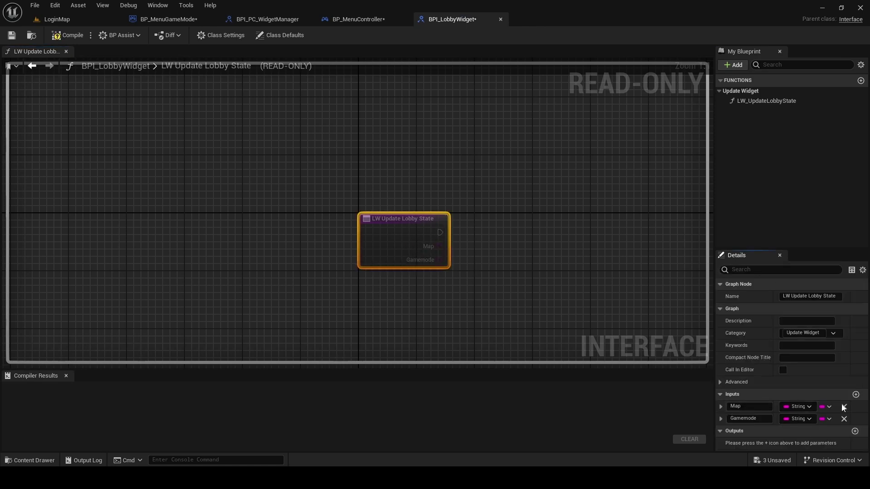
click(73, 36)
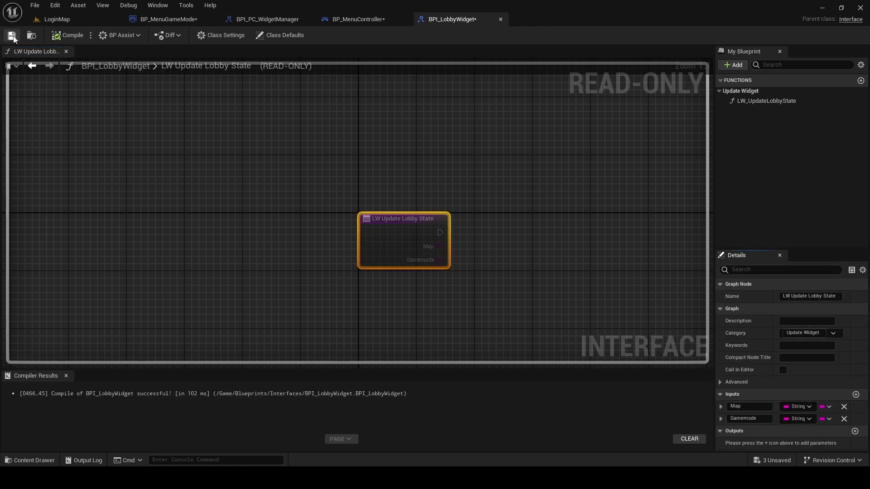
- Save and close the BPI_LobbyWidget and BP_MenuController tabs
click(12, 36)
click(500, 19)
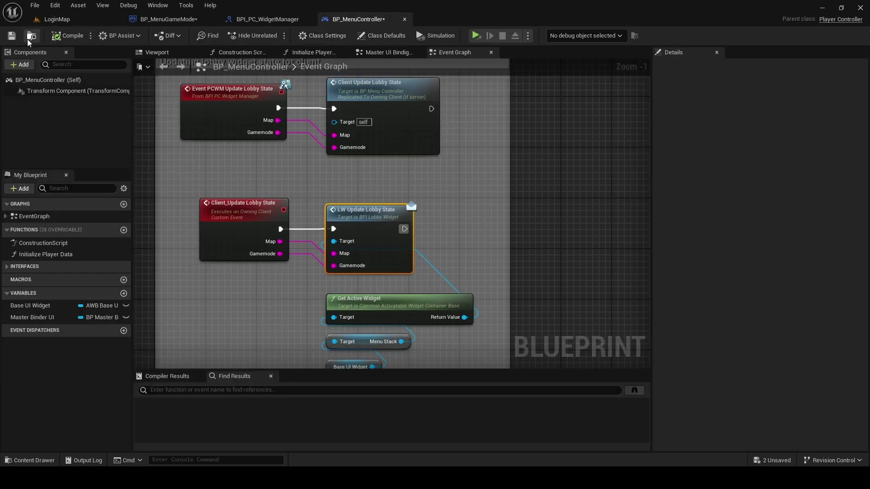
click(13, 36)
click(405, 19)
- Close BPI_PC_WidgetManager, then refresh BP_MenuGameMode's PCWM Update Lobby State node and recompile
click(308, 19)
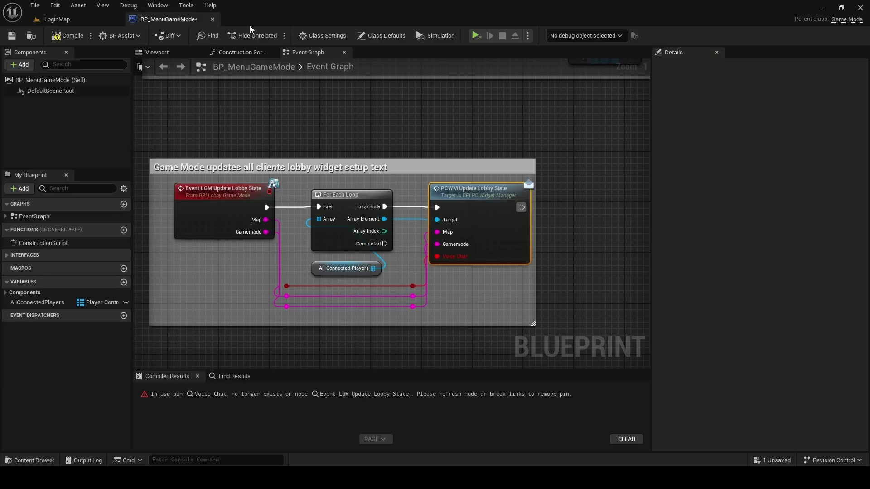
click(68, 36)
right_click(507, 228)
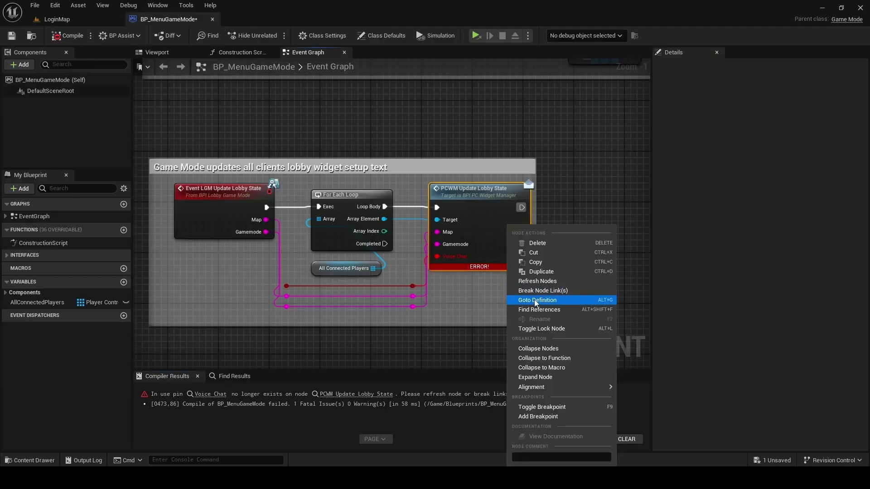
click(537, 281)
click(68, 36)
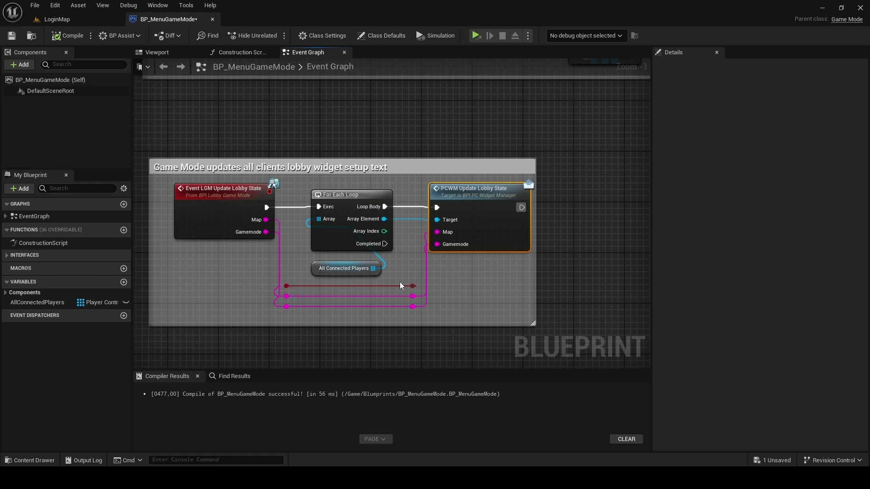
- Delete the orphaned reroute wire, recompile, then save and close BP_MenuGameMode
drag(413, 288, 328, 283)
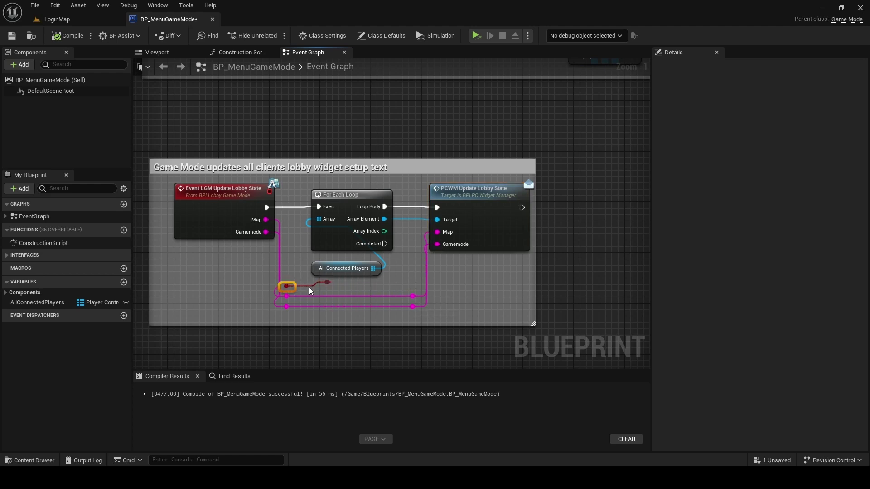
key(Delete)
click(69, 35)
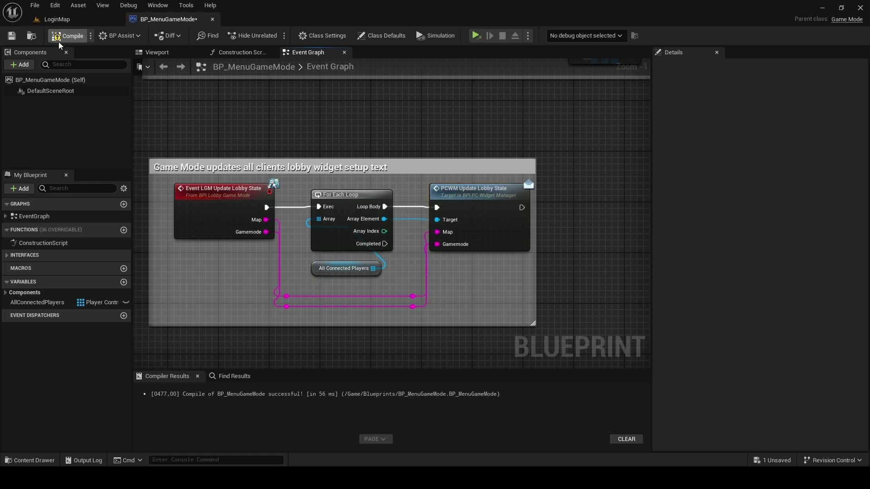
click(12, 38)
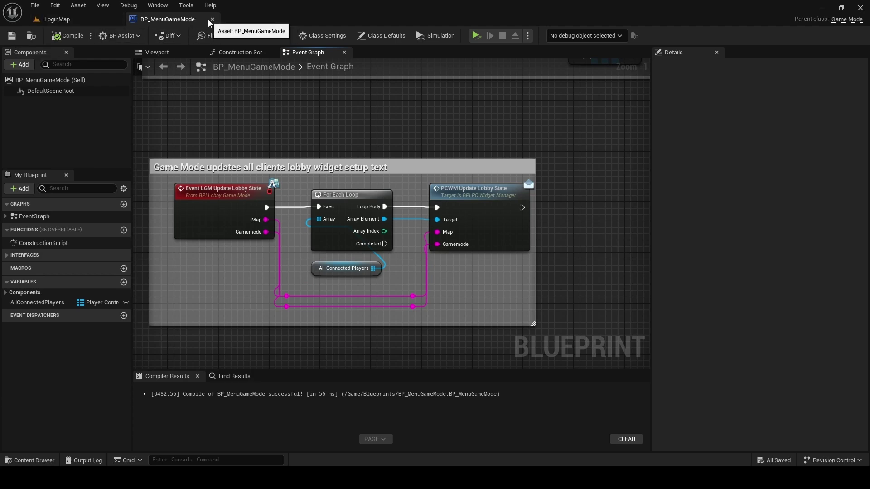
click(212, 20)
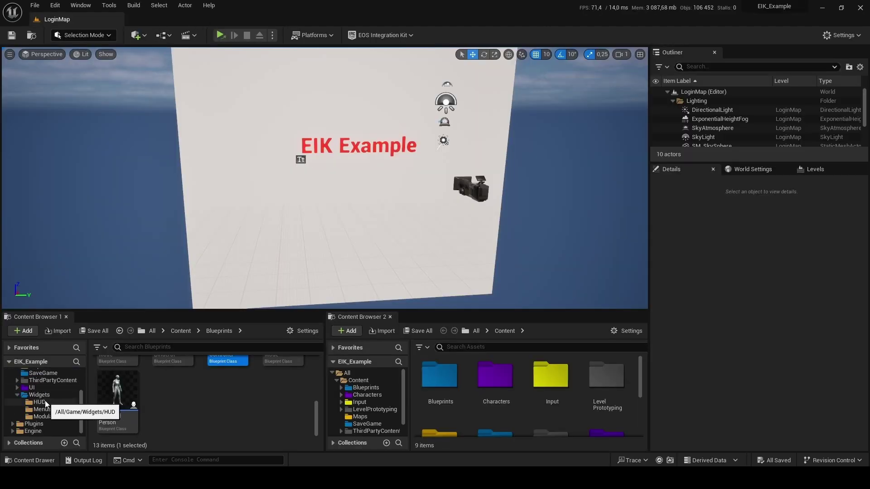
- Open AWB_LobbyWidget from Widgets > Menus and switch to its Graph view
click(39, 394)
double_click(207, 404)
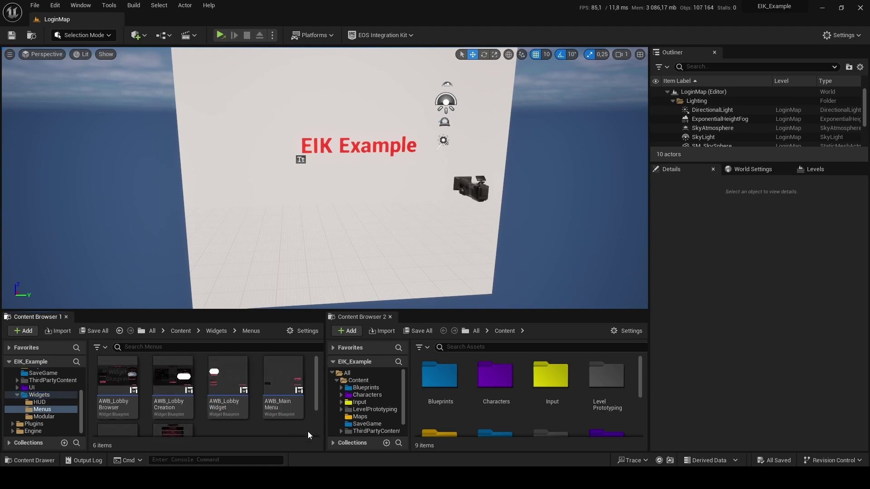
double_click(227, 383)
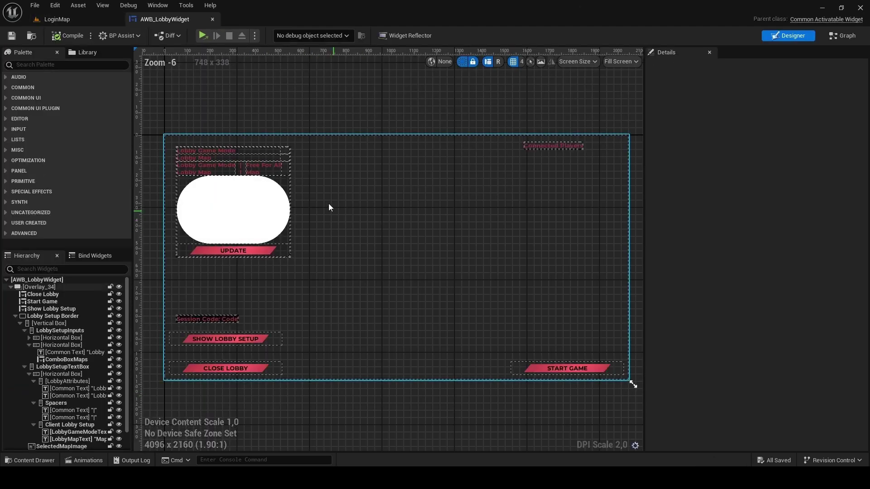
click(842, 35)
scroll(459, 234, down, 1)
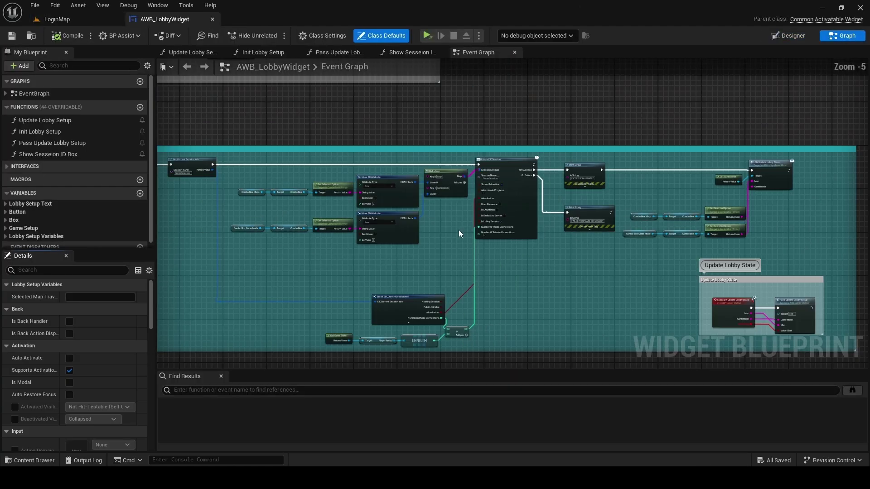
scroll(458, 232, down, 3)
- Pan the event graph over to the Update Lobby State section
right_drag(524, 313, 400, 176)
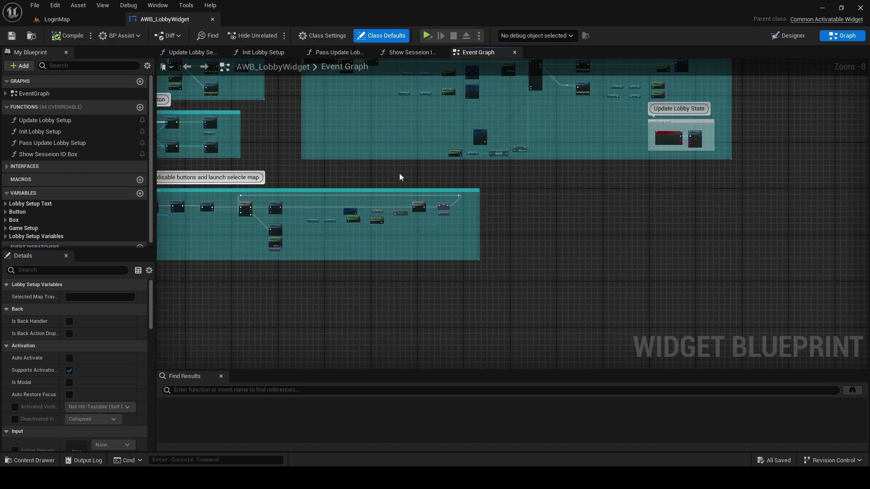
scroll(592, 190, down, 2)
right_drag(557, 327, 721, 360)
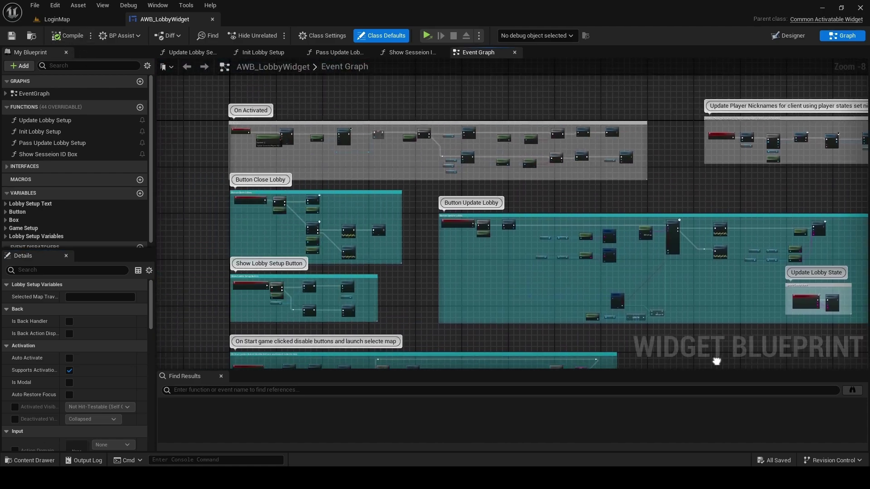
scroll(289, 228, up, 5)
right_drag(289, 227, 463, 183)
right_drag(388, 224, 388, 105)
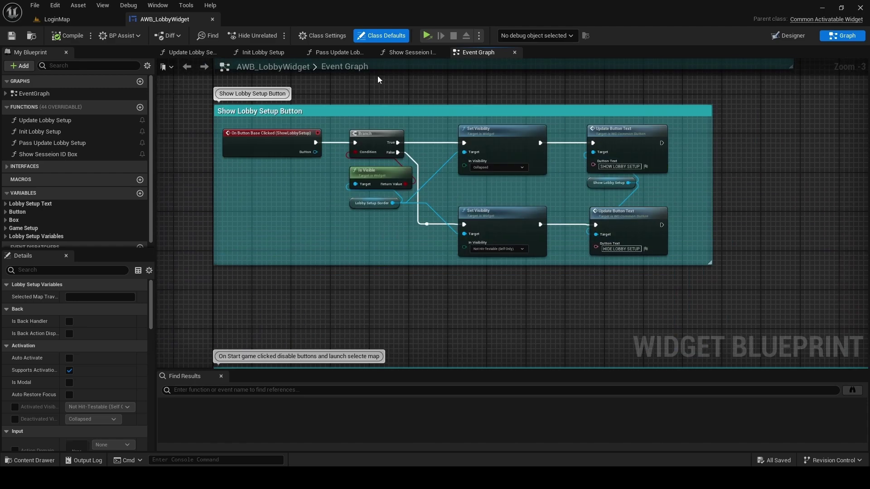
right_drag(398, 292, 402, 86)
scroll(596, 338, down, 2)
mouse_move(415, 211)
right_down()
mouse_move(700, 259)
mouse_move(607, 219)
right_up()
scroll(606, 220, up, 4)
- Refresh LW Update Lobby State and delete Pass Update Lobby Setup's Voice Chat input
right_click(388, 218)
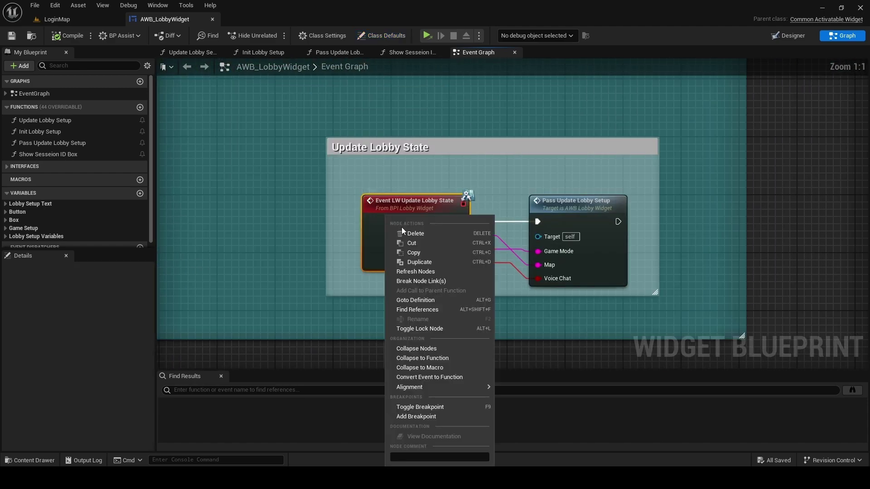
click(440, 281)
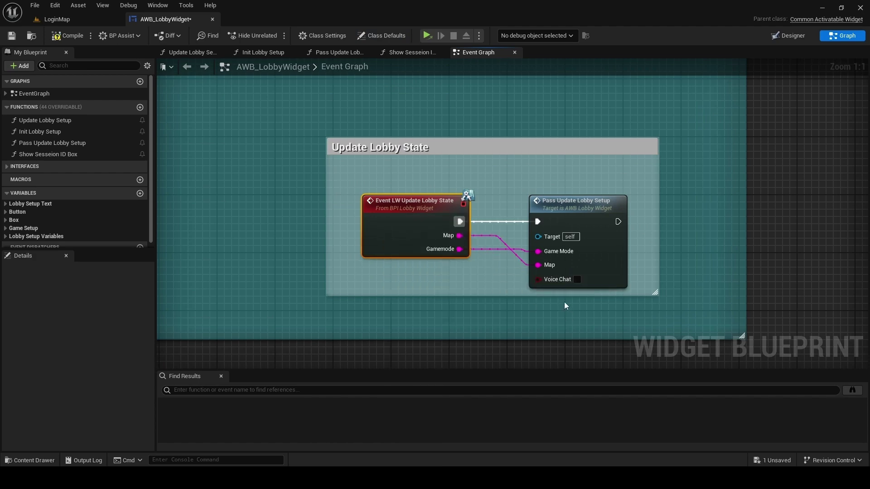
double_click(610, 253)
click(200, 185)
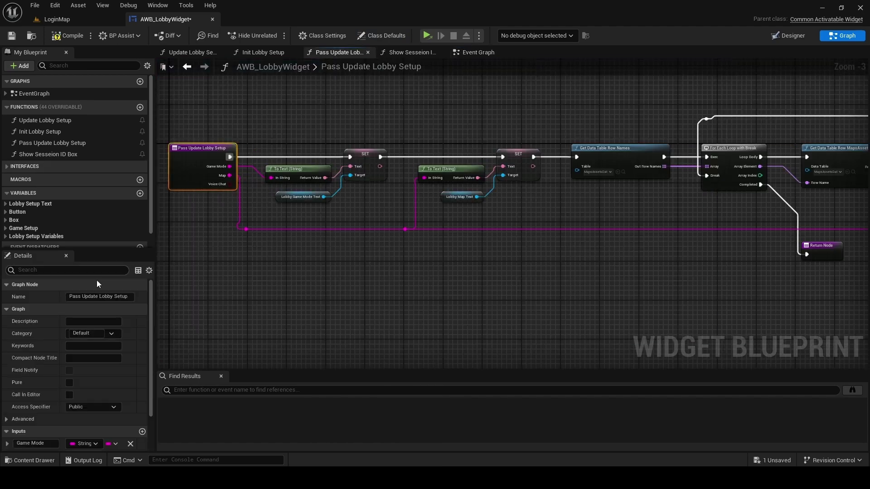
scroll(101, 374, down, 3)
click(130, 421)
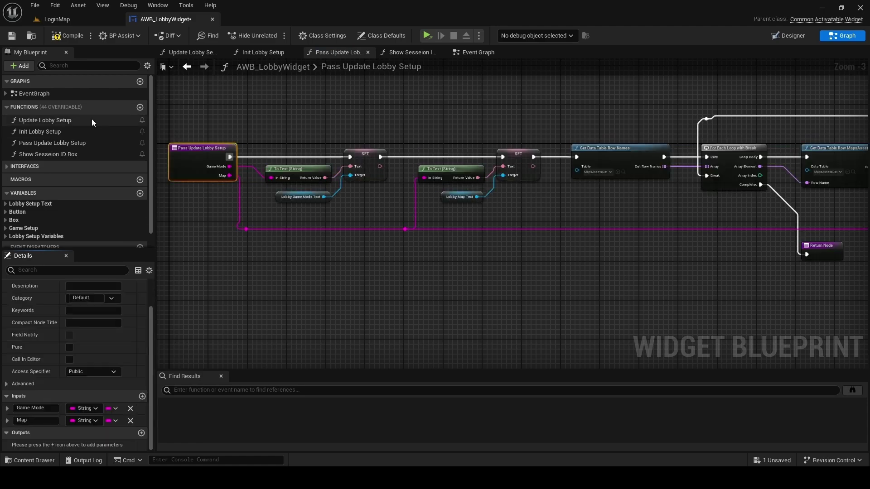
- Compile, save and close AWB_LobbyWidget, then launch Standalone game windows
click(73, 35)
key(ctrl+s)
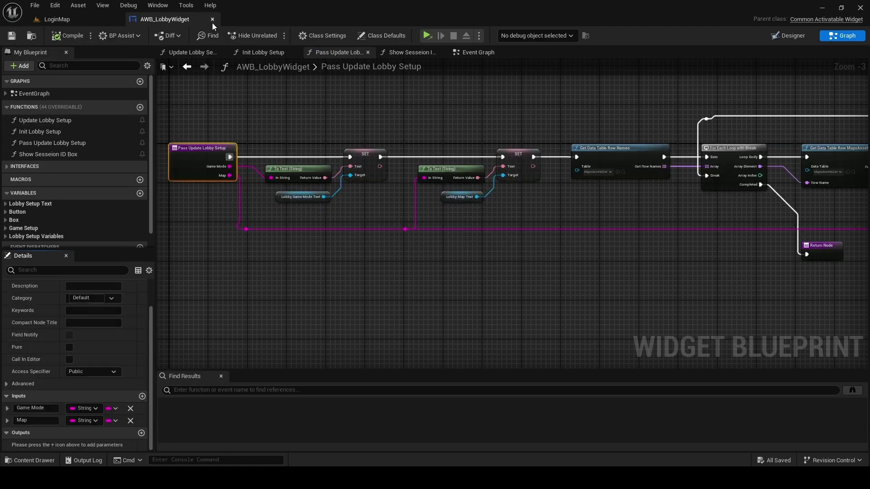
click(212, 19)
key(alt+p)
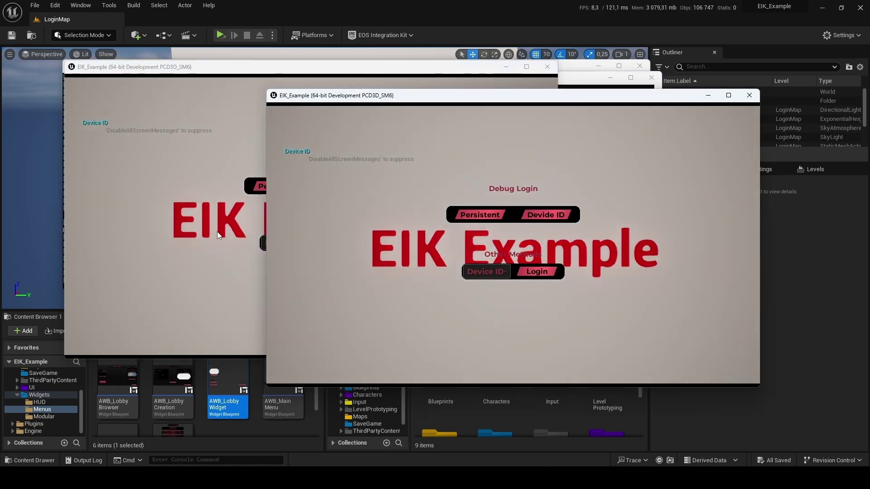
- Log in and create a lobby in the first game window
click(234, 225)
click(486, 261)
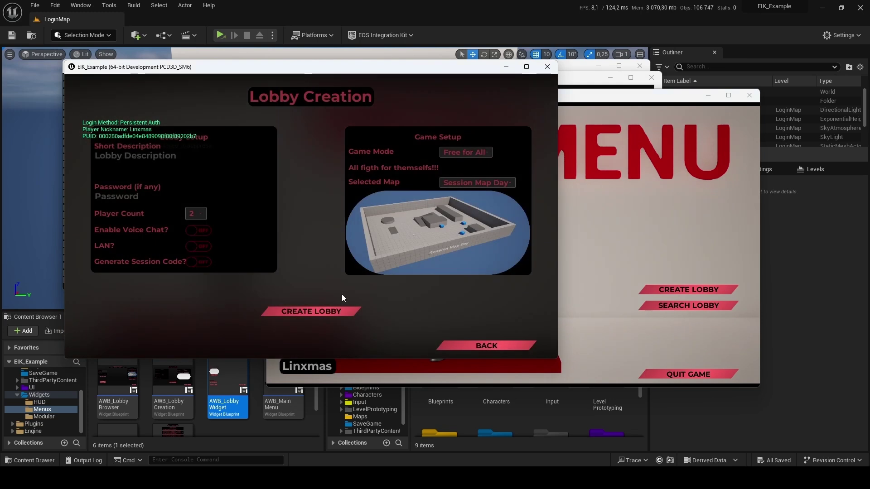
click(311, 306)
- In the second window, search public lobbies and join the hosted lobby
click(561, 265)
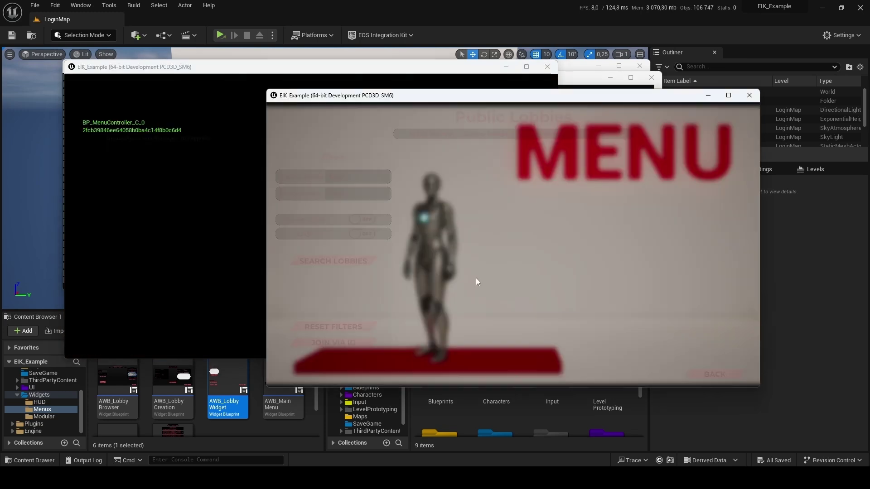
click(687, 305)
click(333, 261)
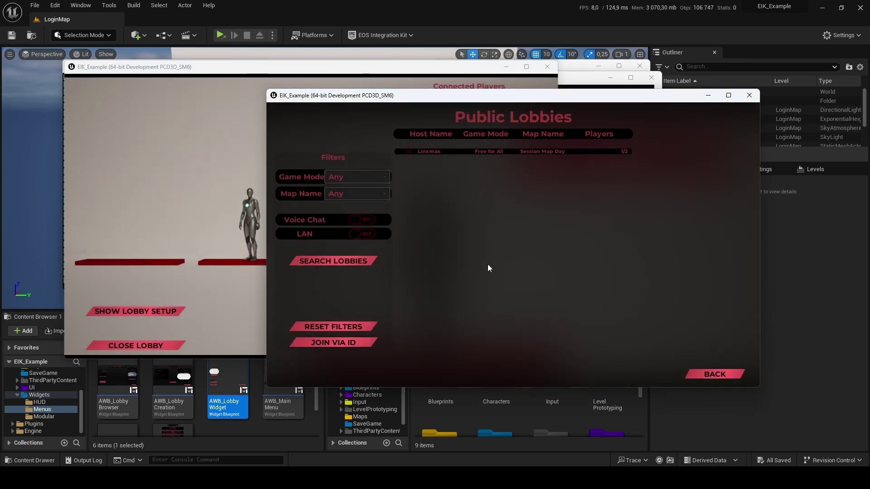
click(493, 152)
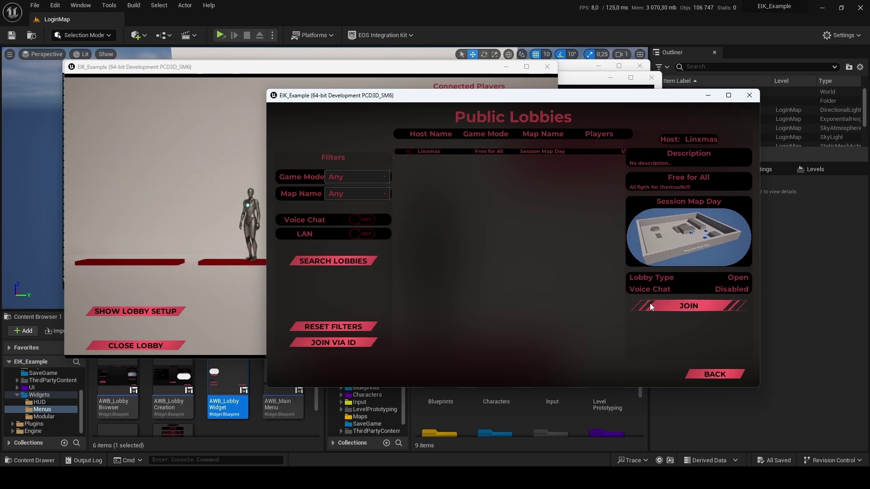
click(153, 157)
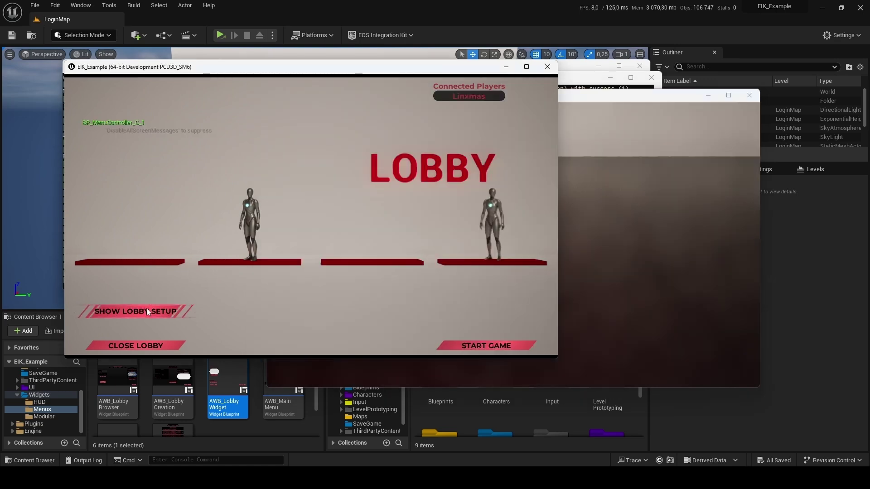
- Set the host's lobby map to Session Map Night and confirm it on the client
click(136, 310)
click(597, 182)
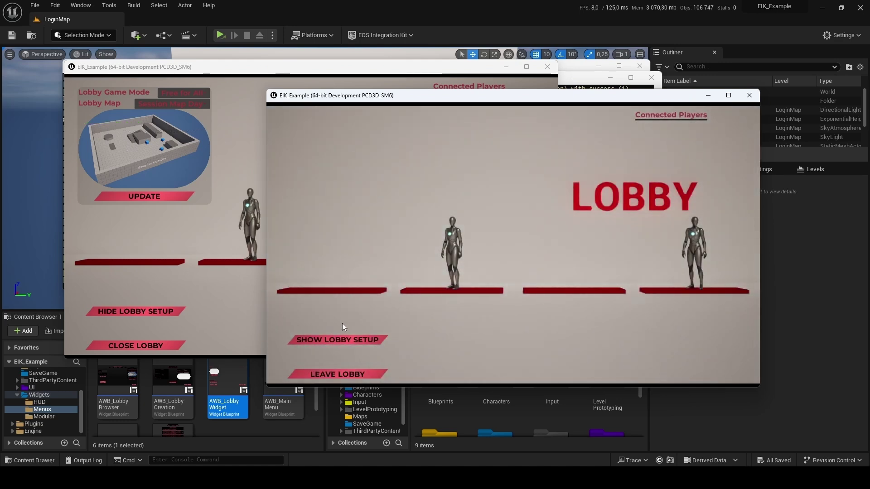
click(338, 339)
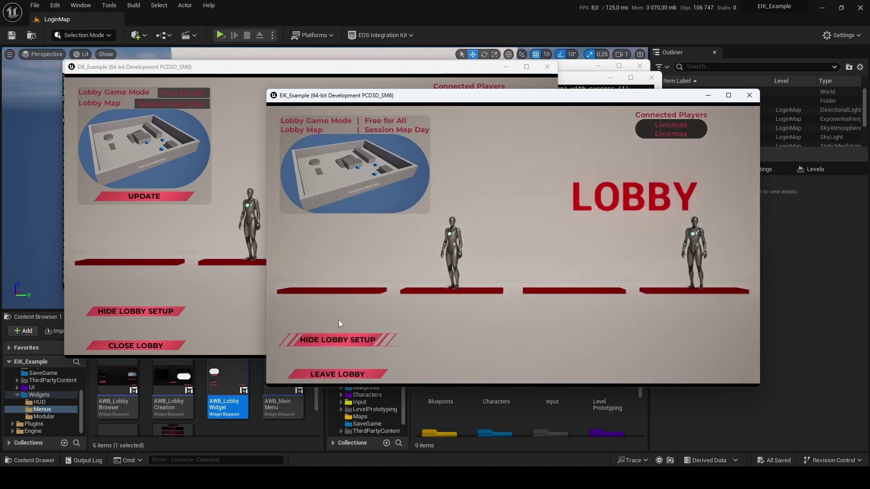
click(171, 104)
click(170, 125)
click(143, 197)
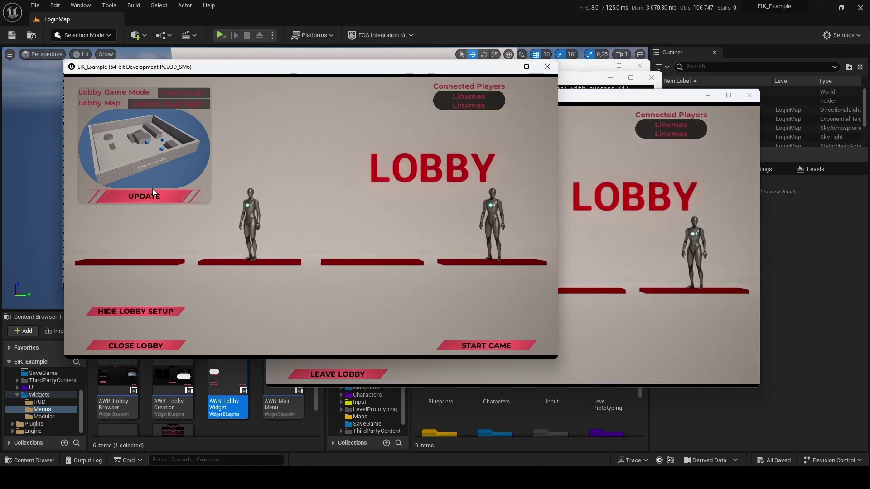
click(585, 167)
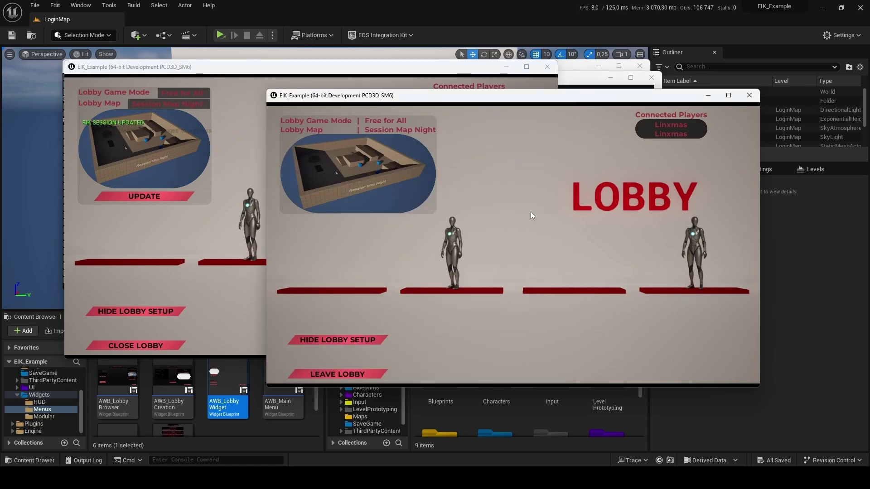